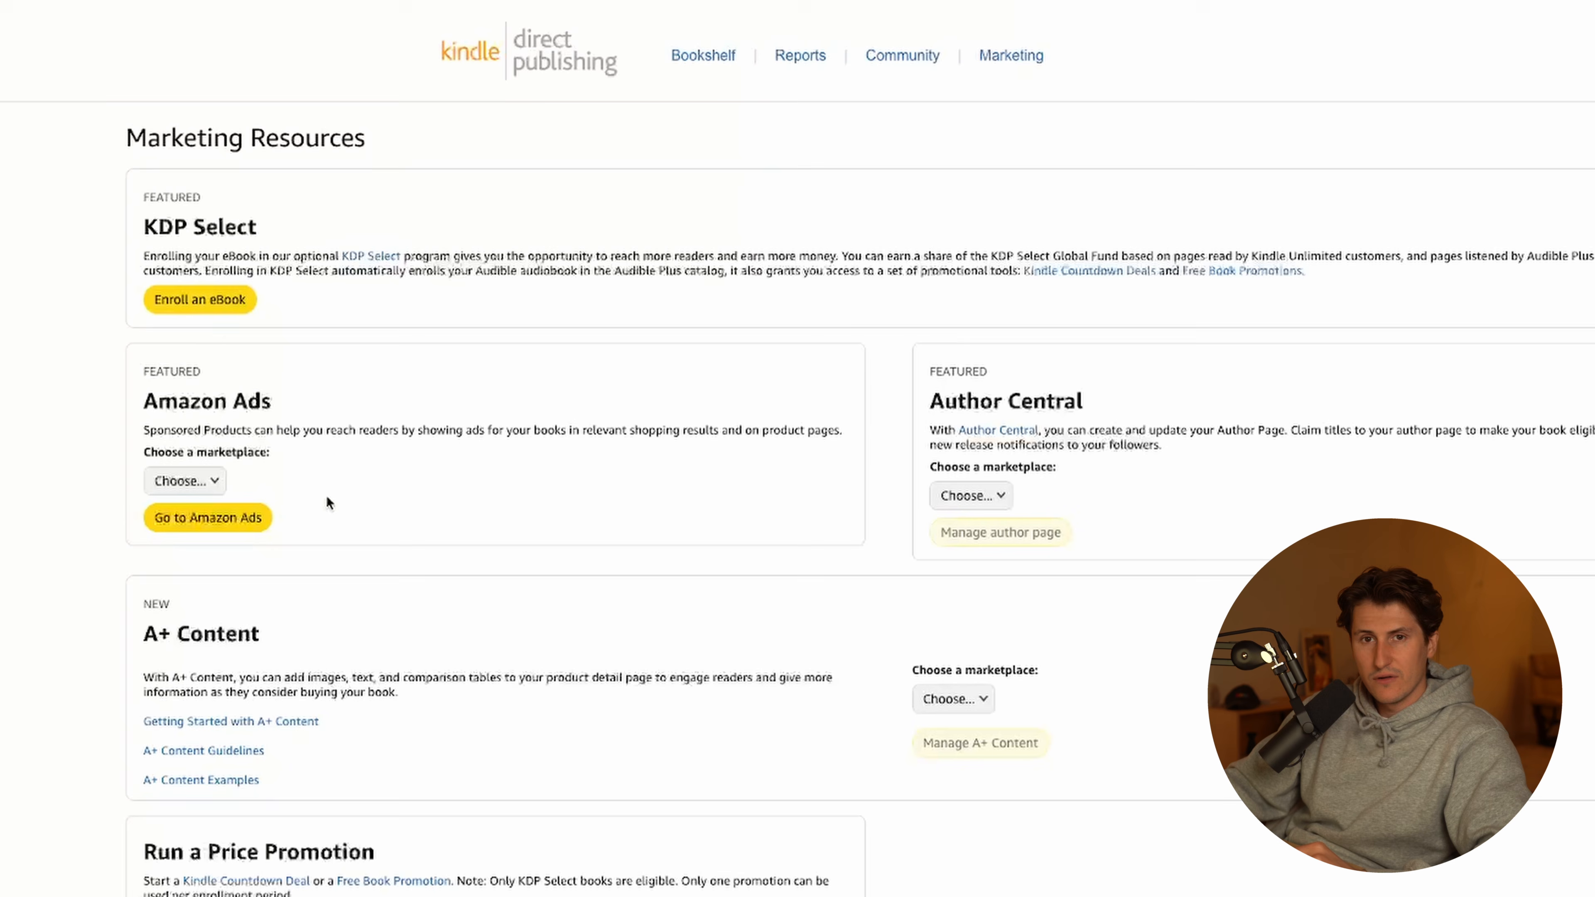
Choose the Amazon Ads marketplace, open Amazon Ads and start a new Sponsored Products campaign
{"action": "left_click", "coordinate": [210, 484]}
{"action": "left_click", "coordinate": [213, 491]}
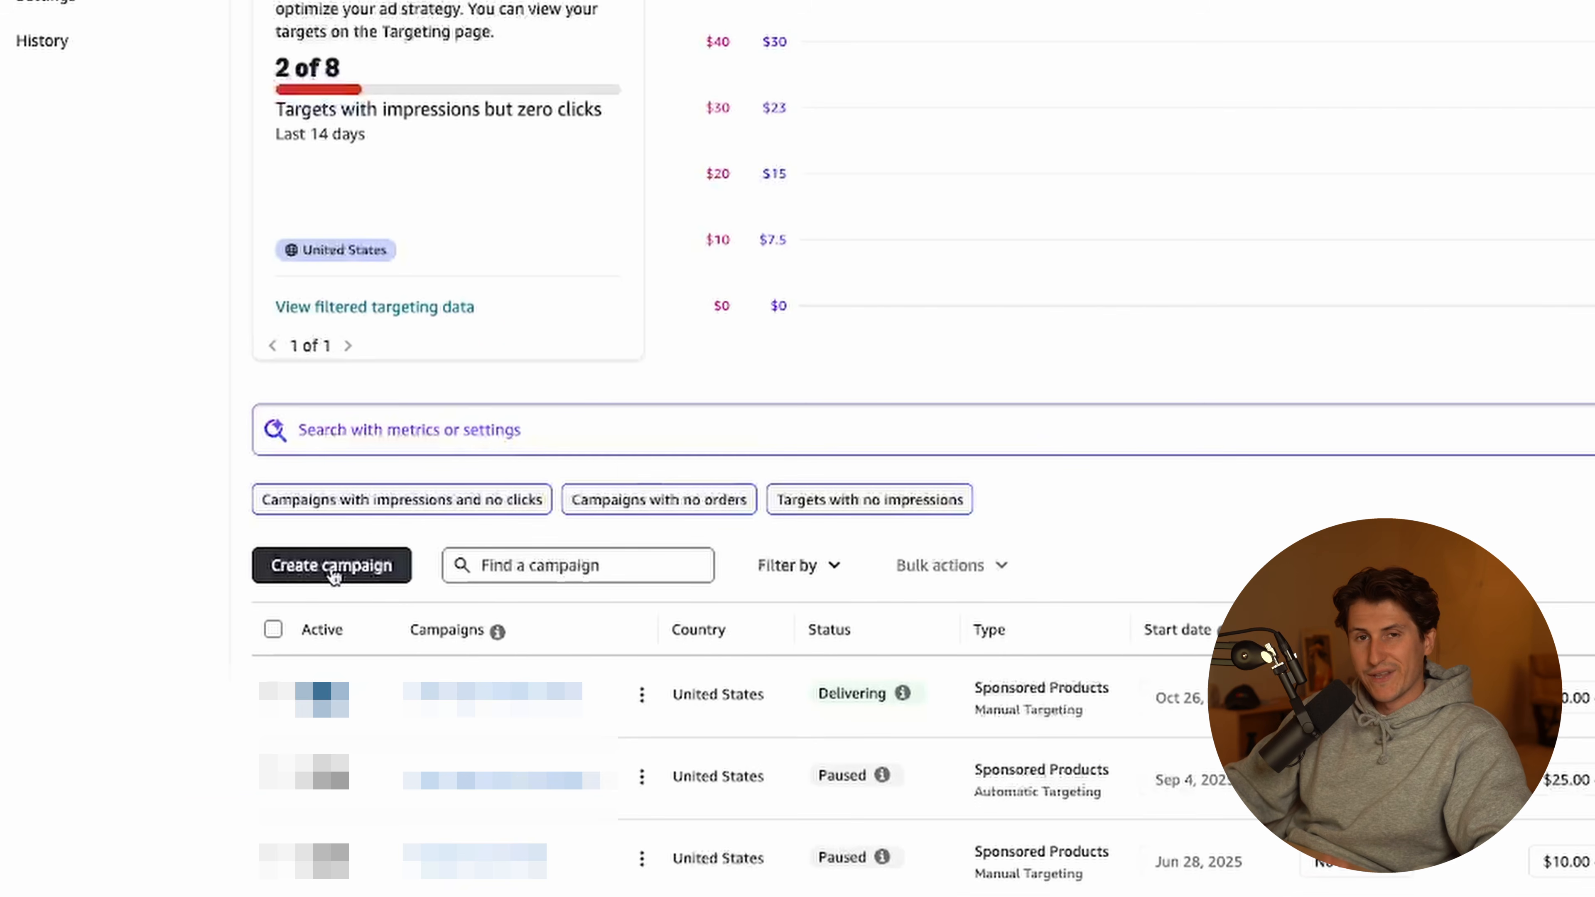
{"action": "left_click", "coordinate": [334, 573]}
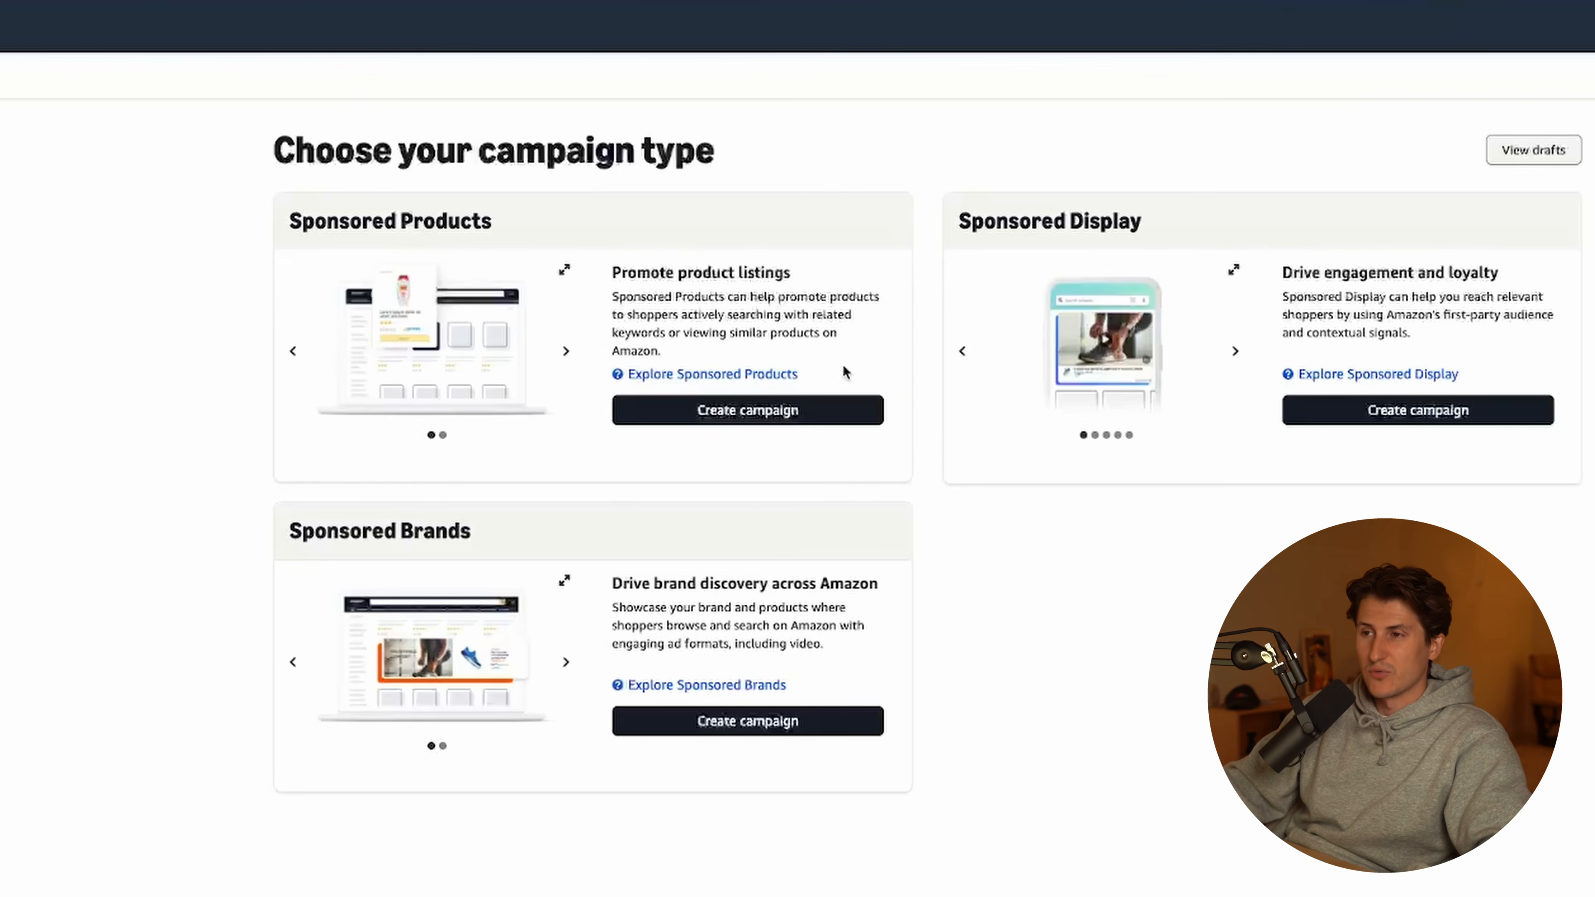
{"action": "left_click", "coordinate": [737, 416]}
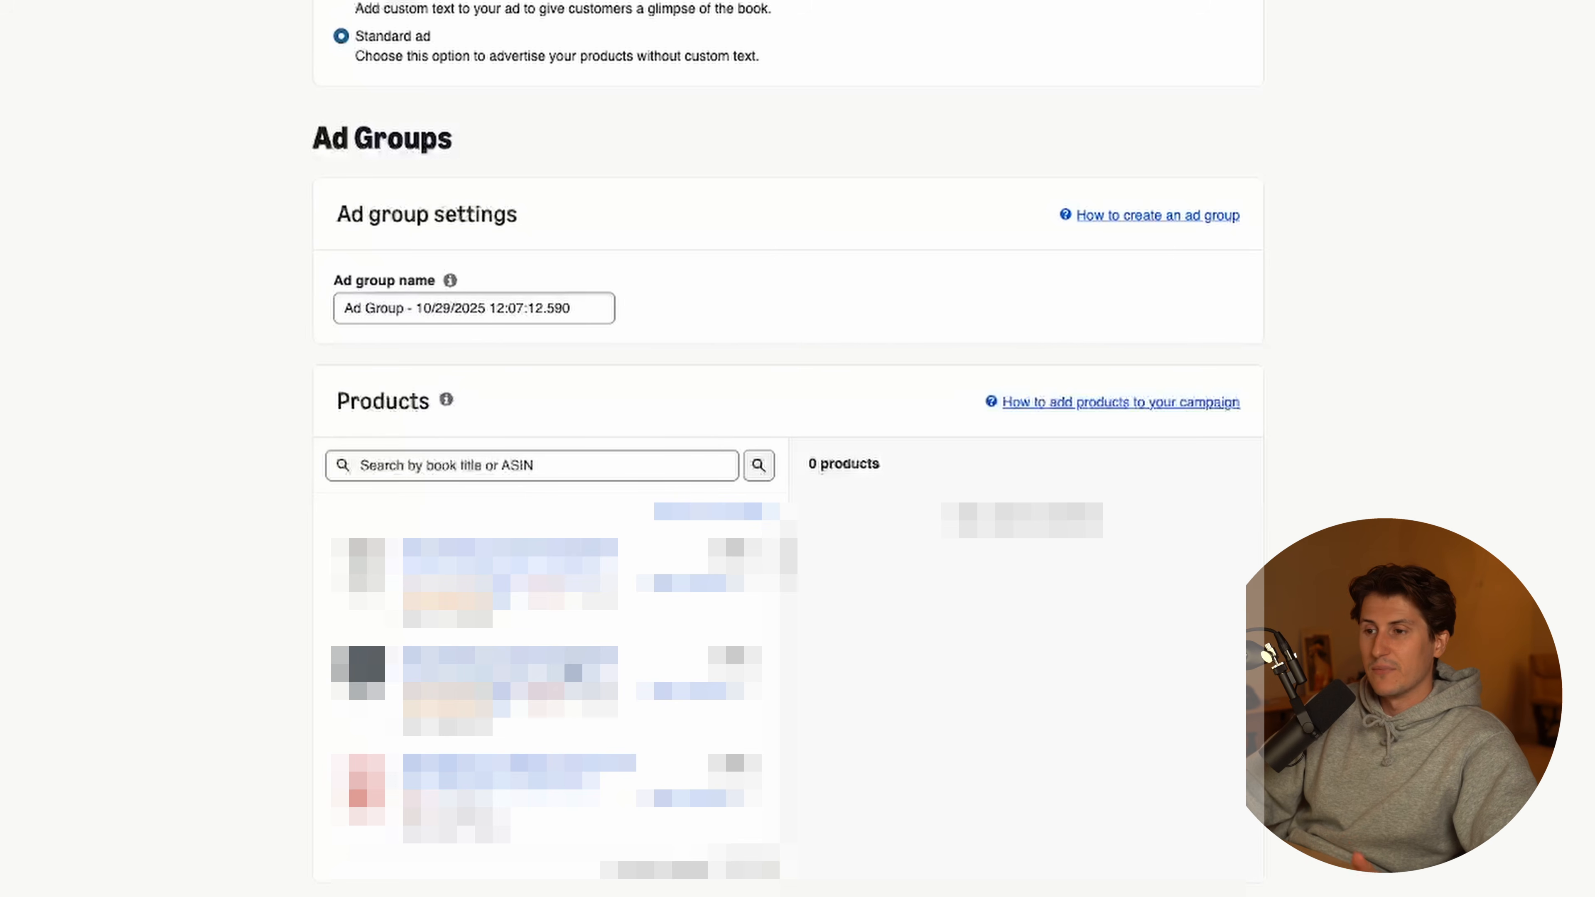
Switch the ad group to manual targeting and exclude broad match from the suggested keywords, leaving phrase and exact
{"action": "scroll", "coordinate": [546, 689], "scroll_direction": "down", "scroll_amount": 1}
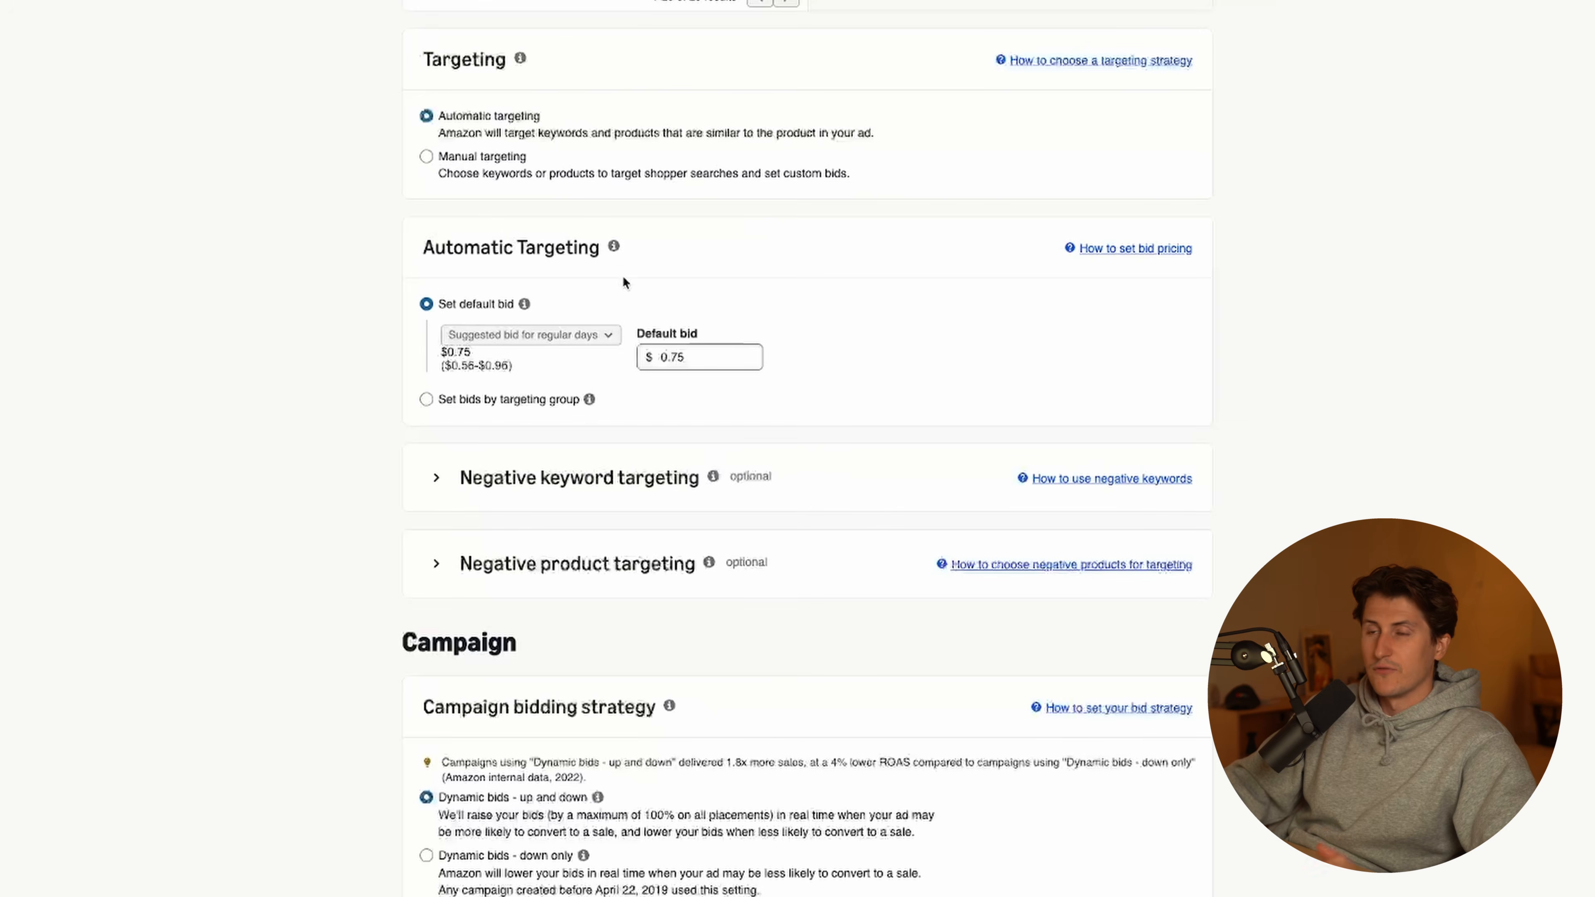
{"action": "left_click", "coordinate": [427, 166]}
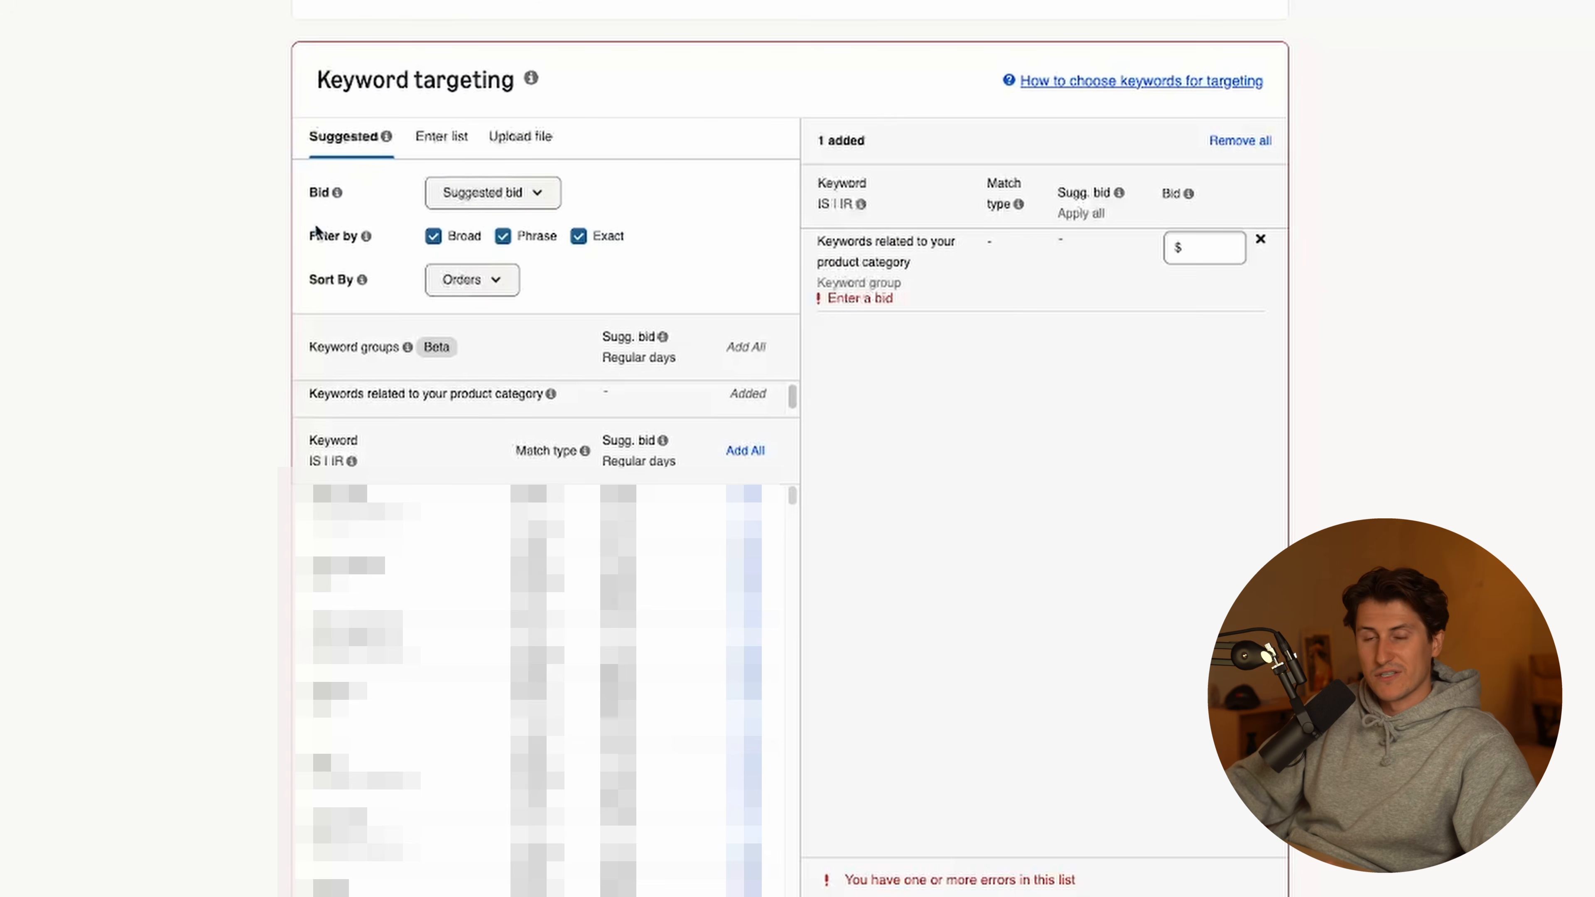
{"action": "left_click", "coordinate": [434, 236]}
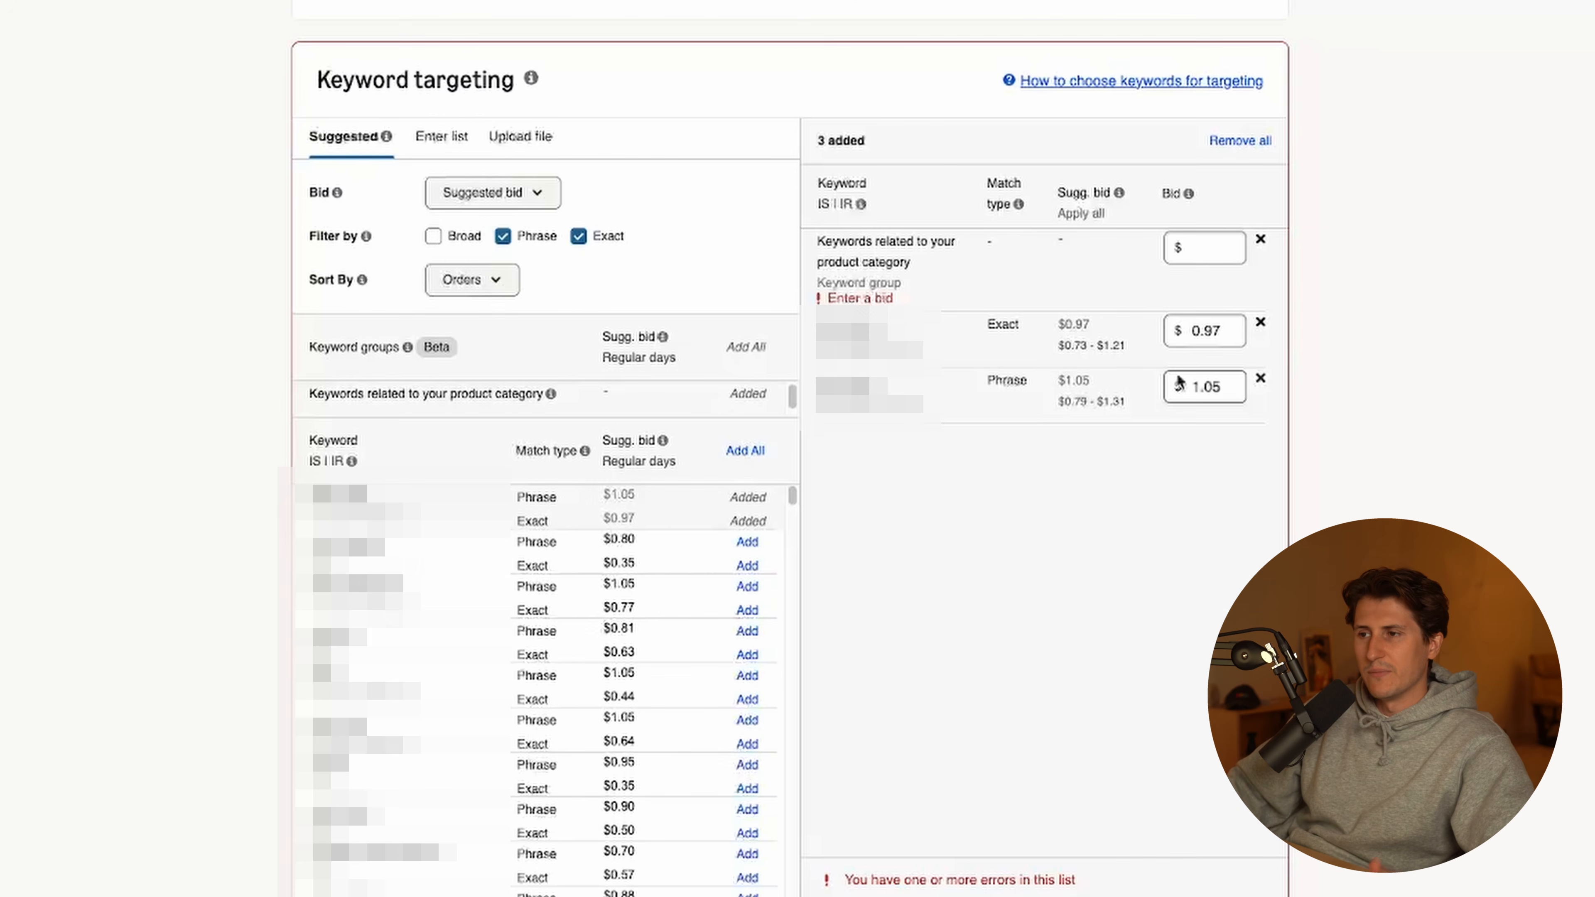
{"action": "left_click", "coordinate": [442, 136]}
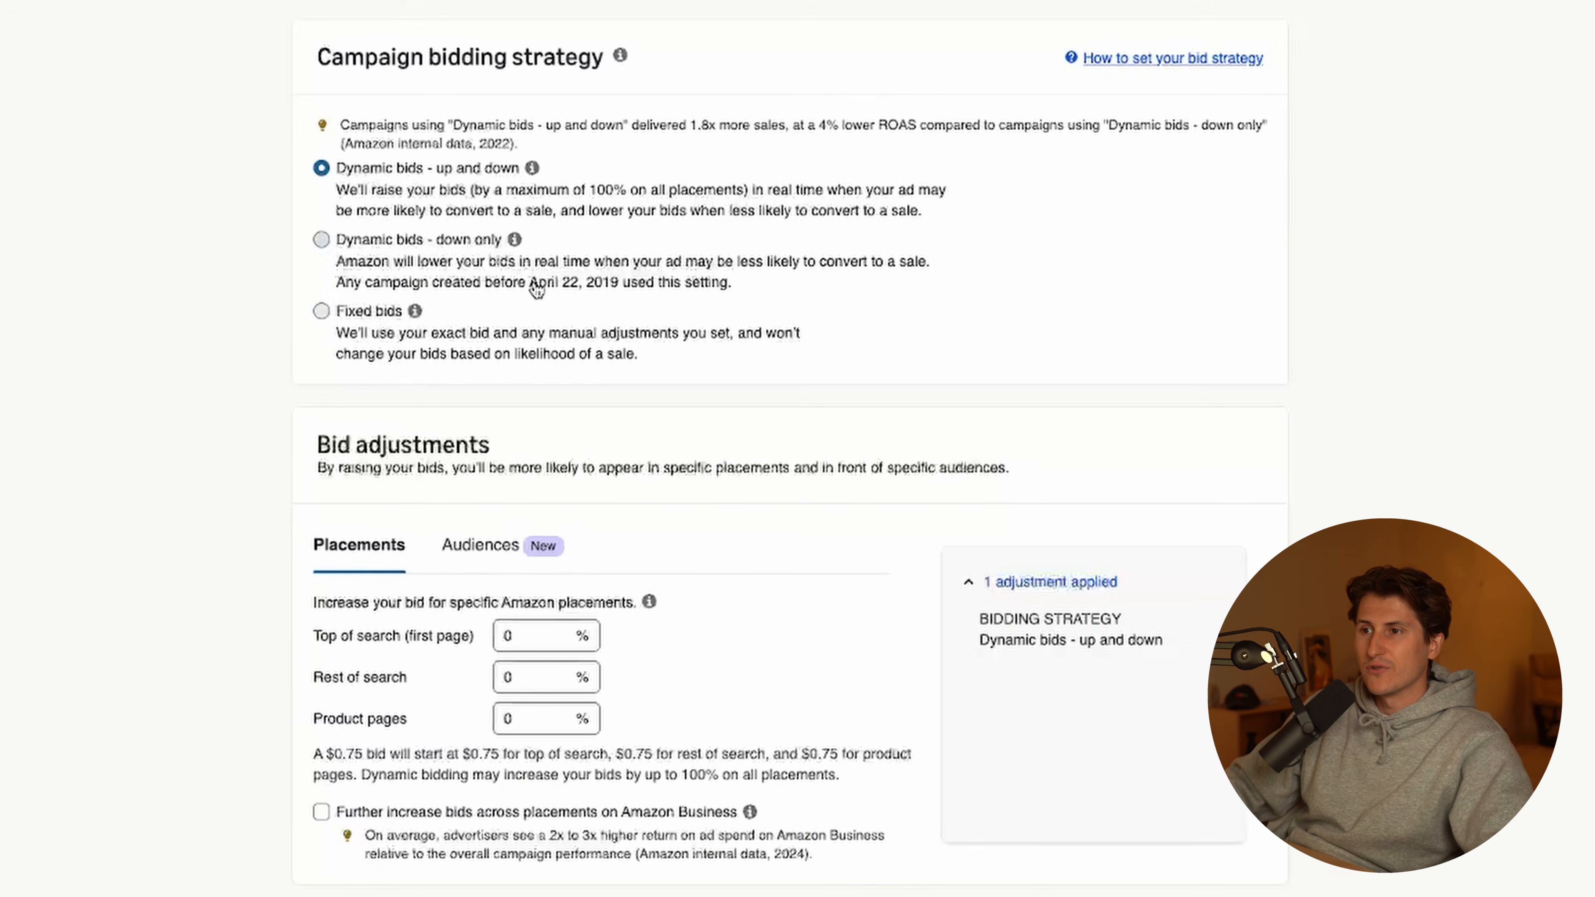
Set the campaign bidding strategy to Dynamic bids - down only
{"action": "left_click", "coordinate": [338, 242]}
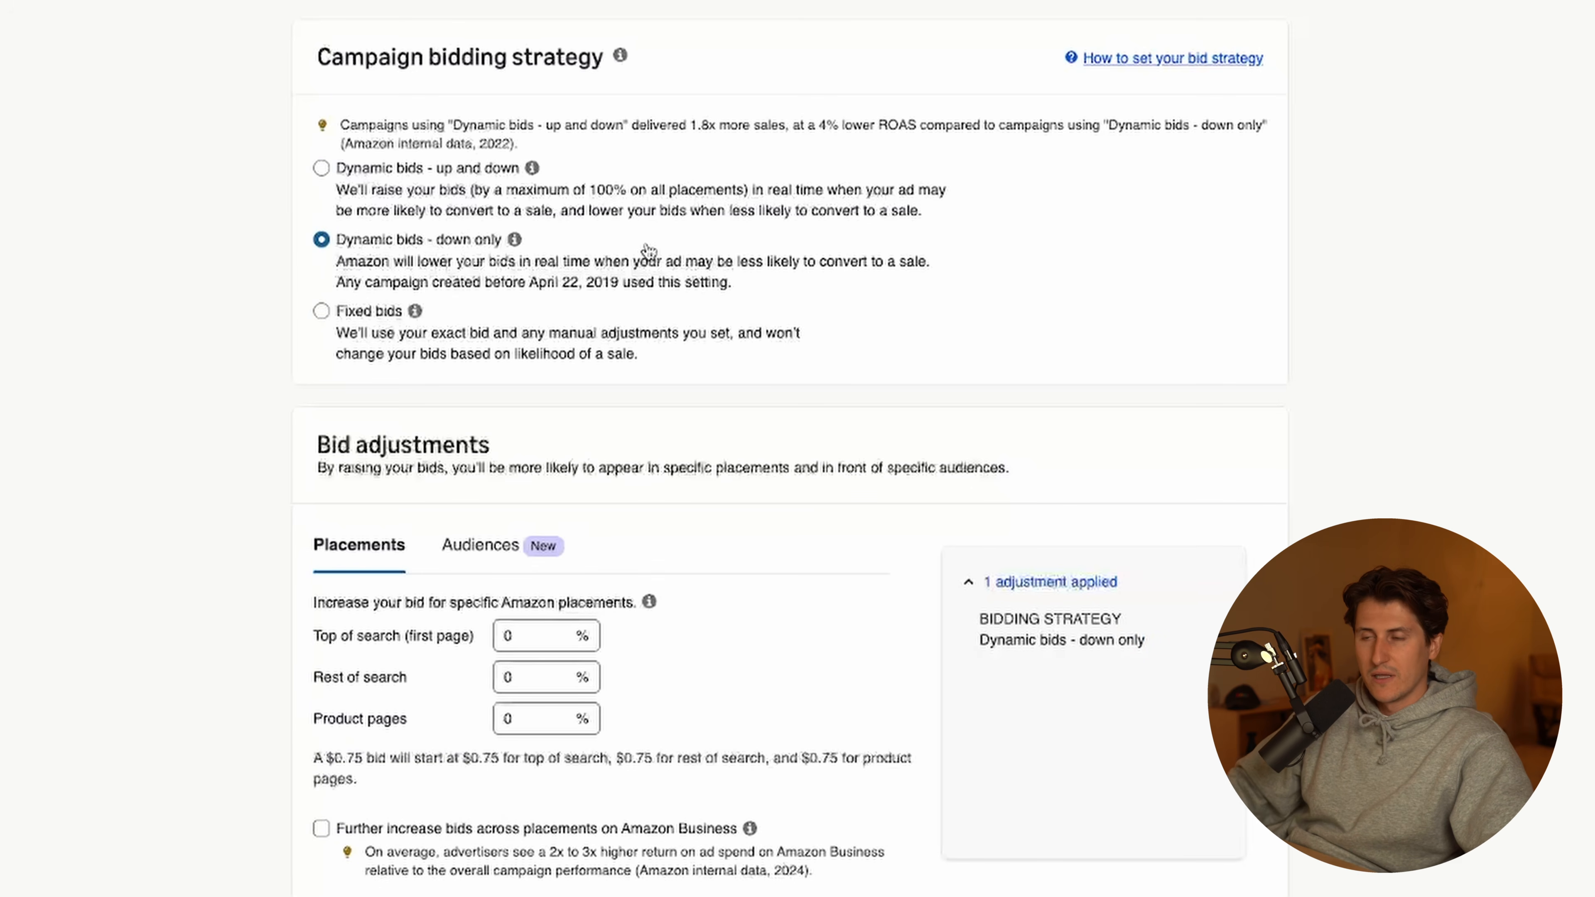
{"action": "left_click", "coordinate": [322, 169]}
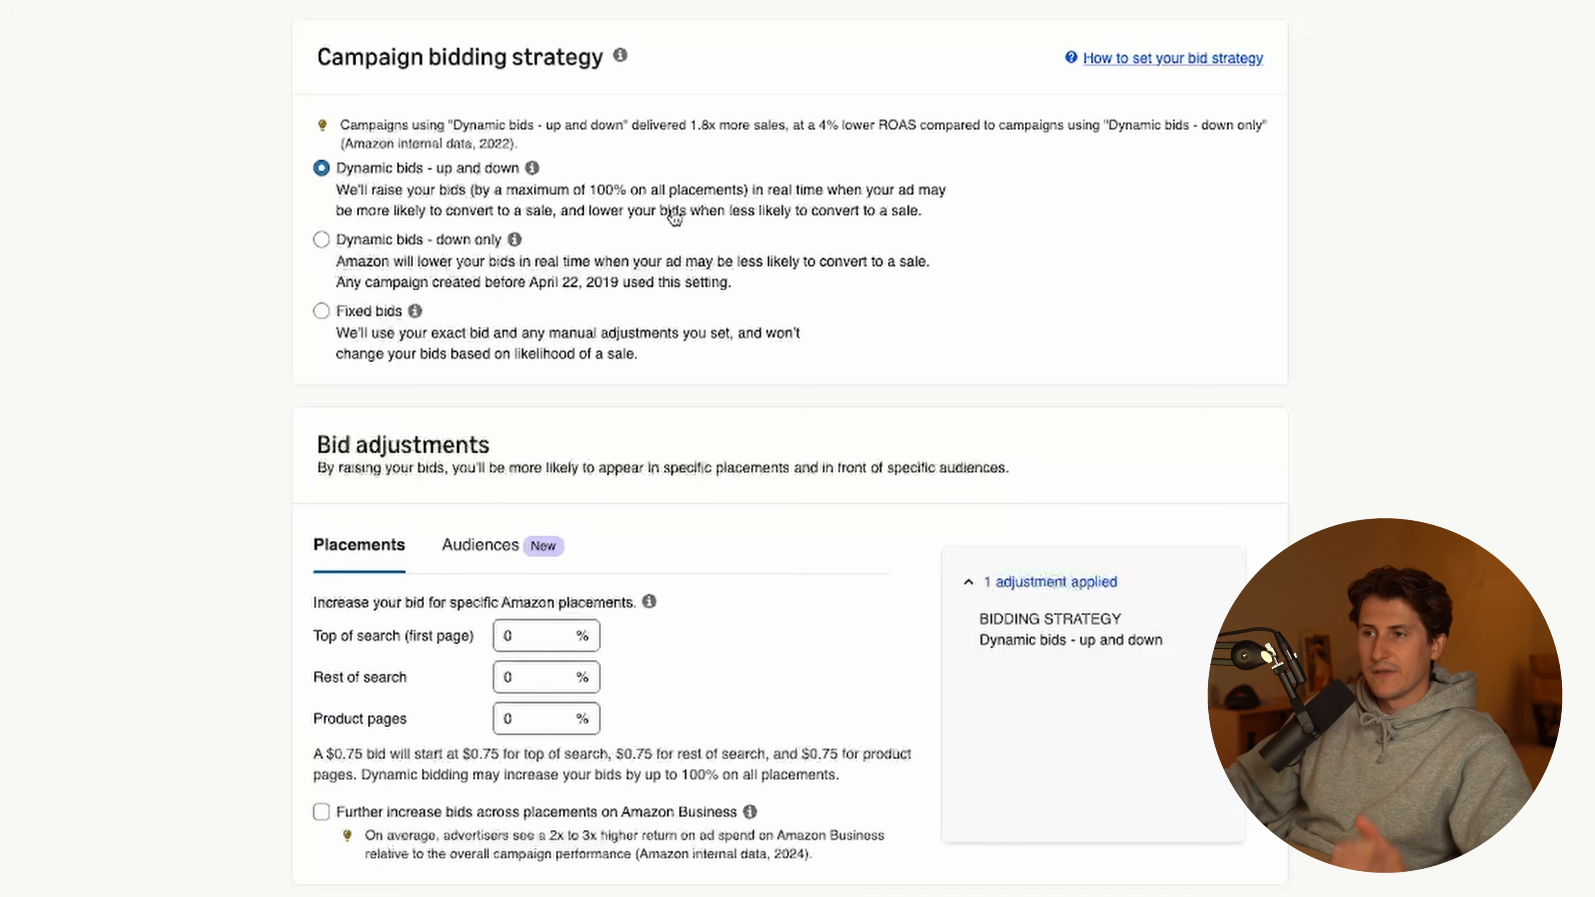
{"action": "left_click", "coordinate": [321, 239]}
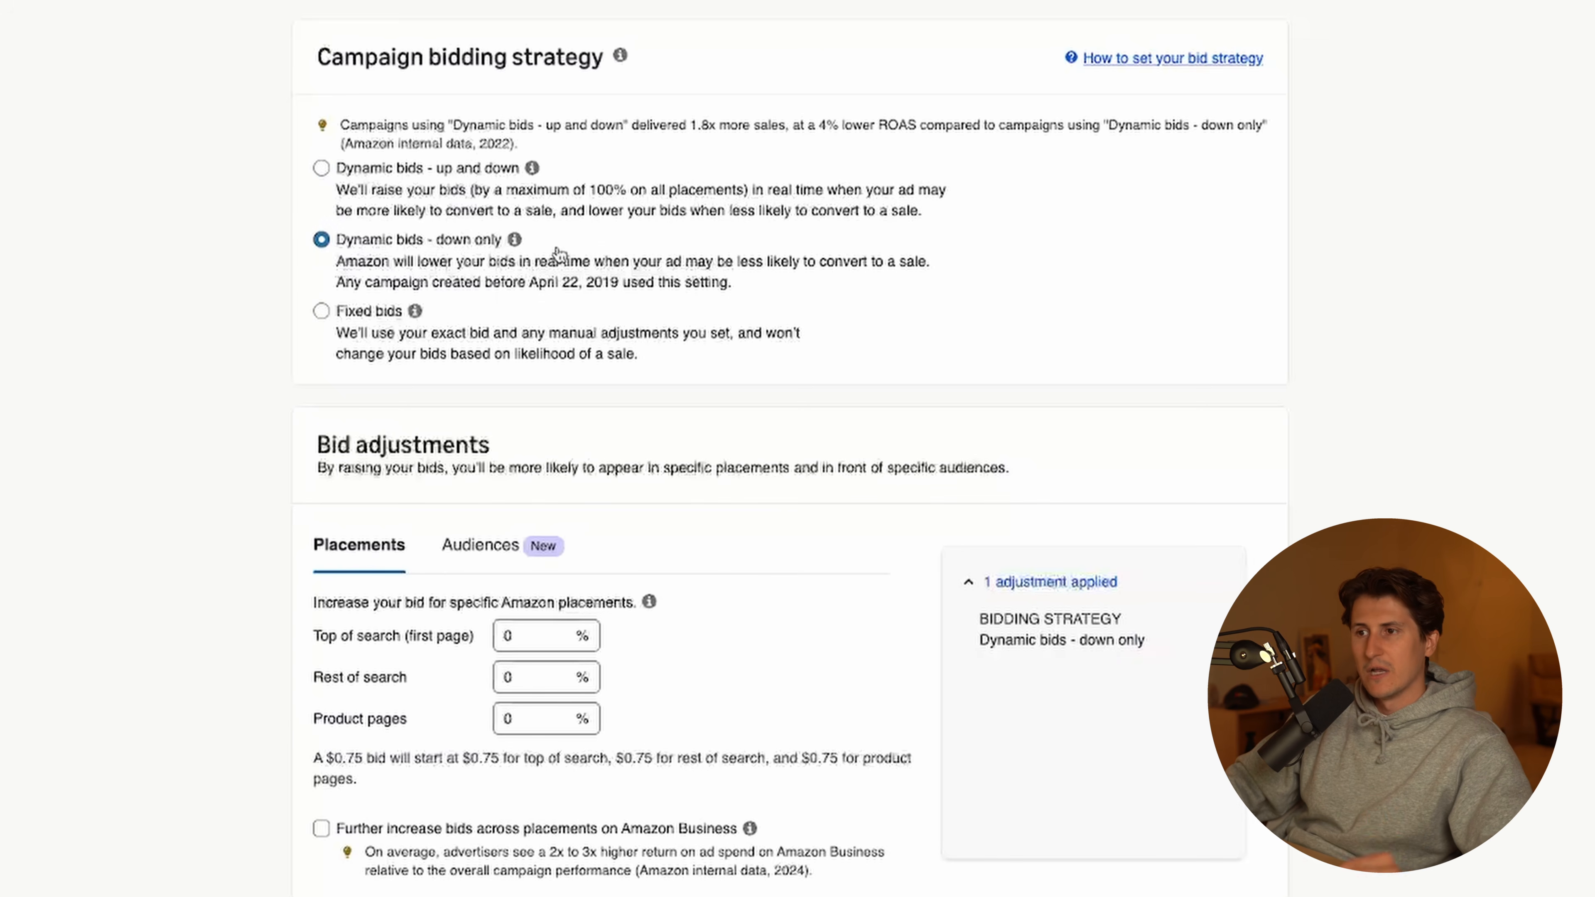
Raise the bid adjustment for the Top of search (first page) placement to 20%
{"action": "scroll", "coordinate": [558, 254], "scroll_direction": "down", "scroll_amount": 5}
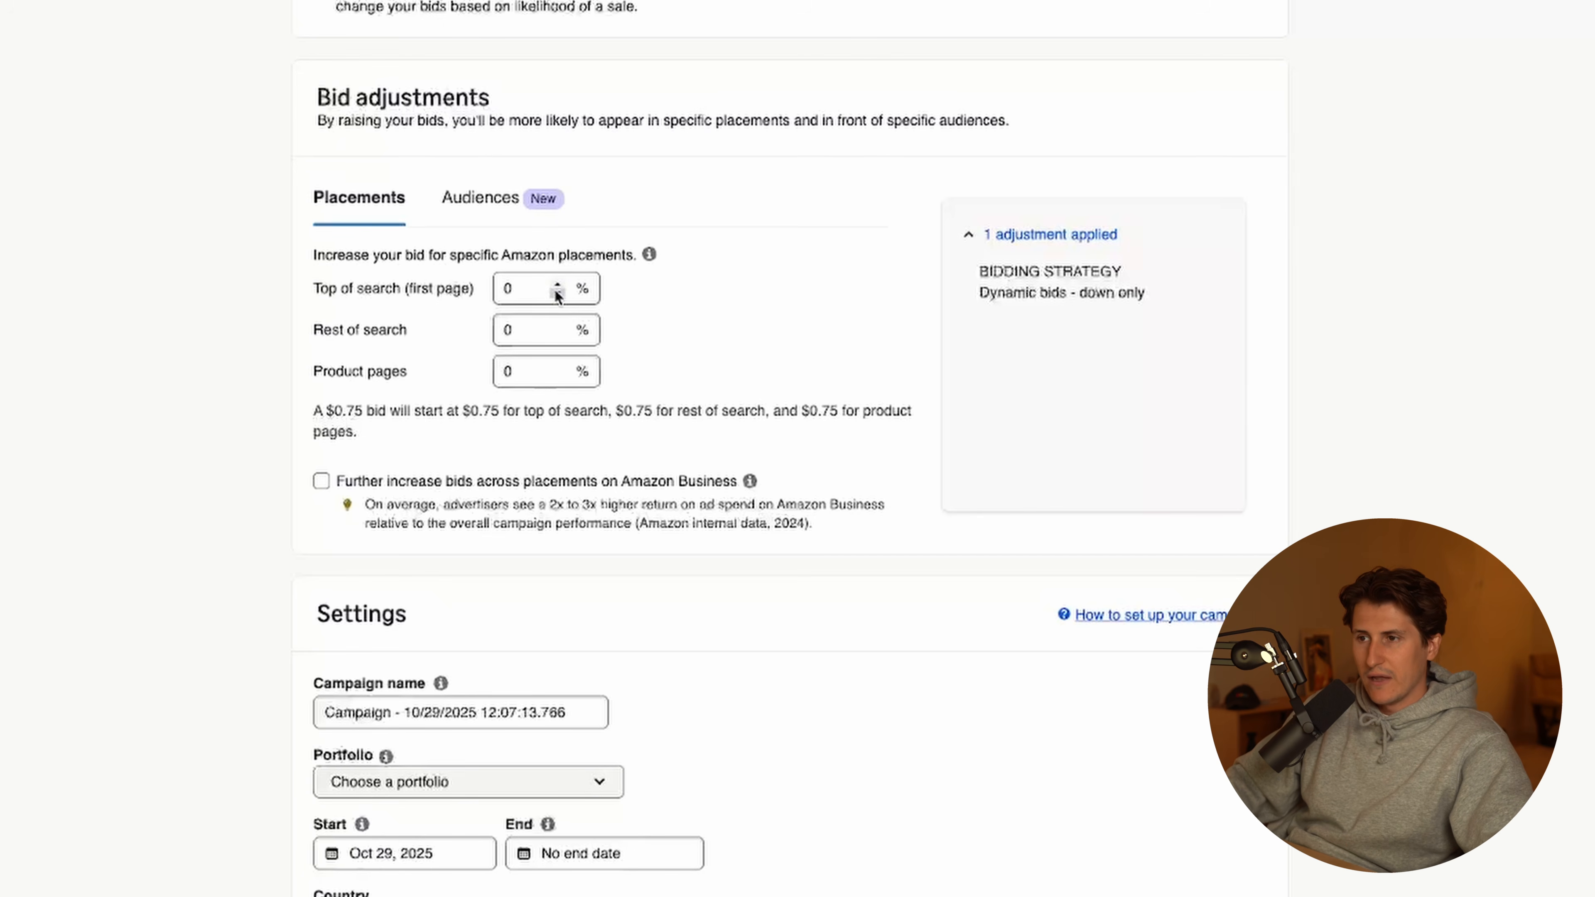
{"action": "left_click", "coordinate": [573, 278]}
{"action": "type", "text": "20"}
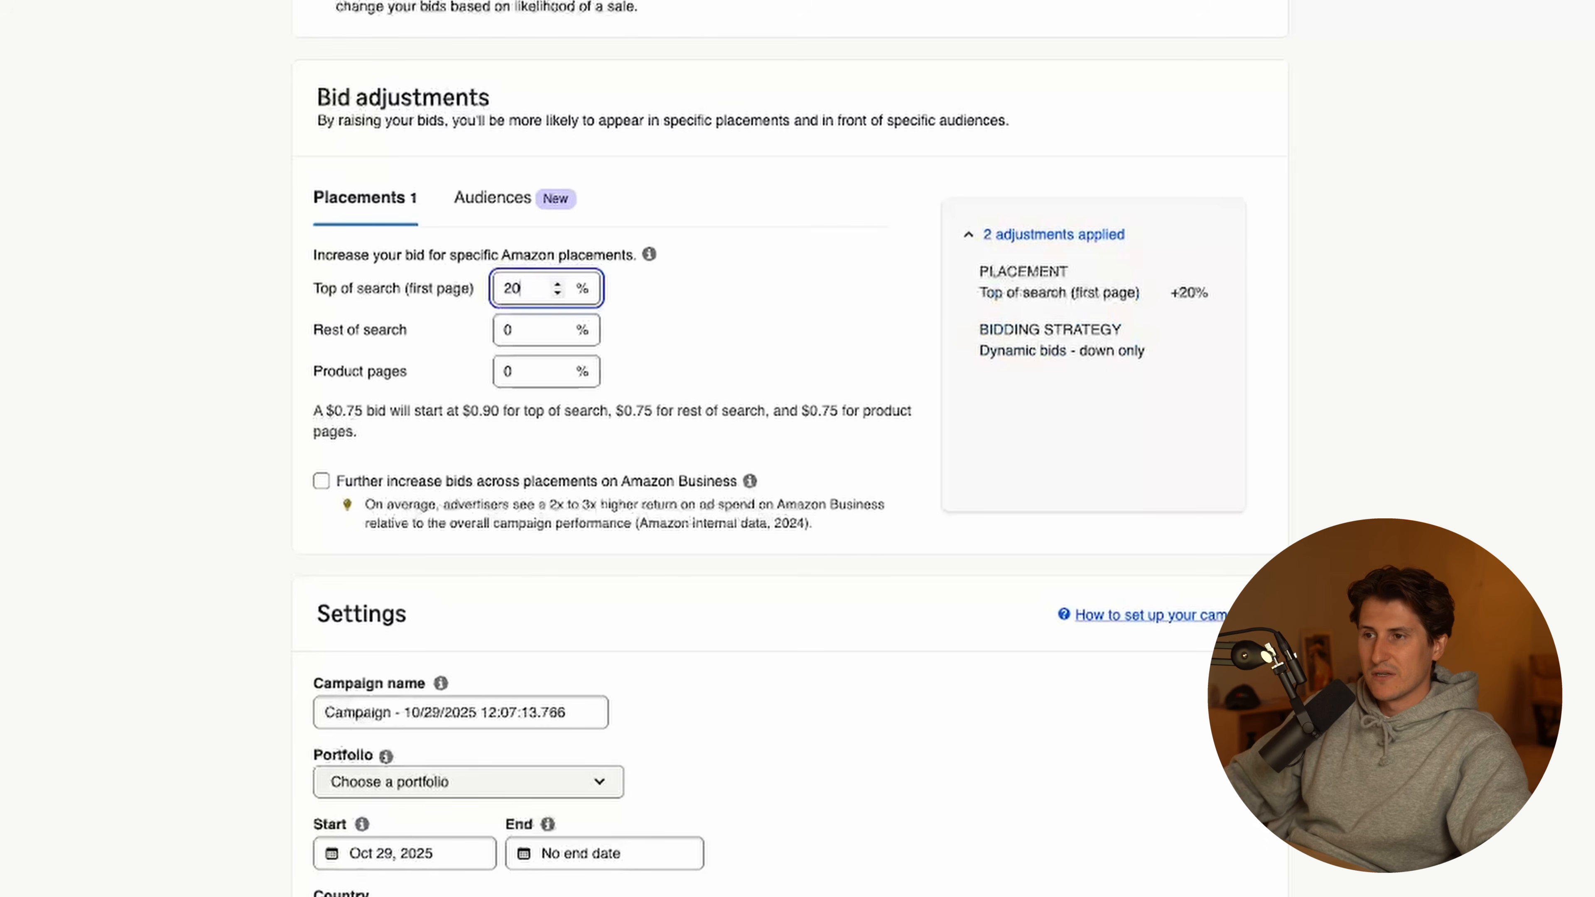
{"action": "left_click", "coordinate": [8, 320]}
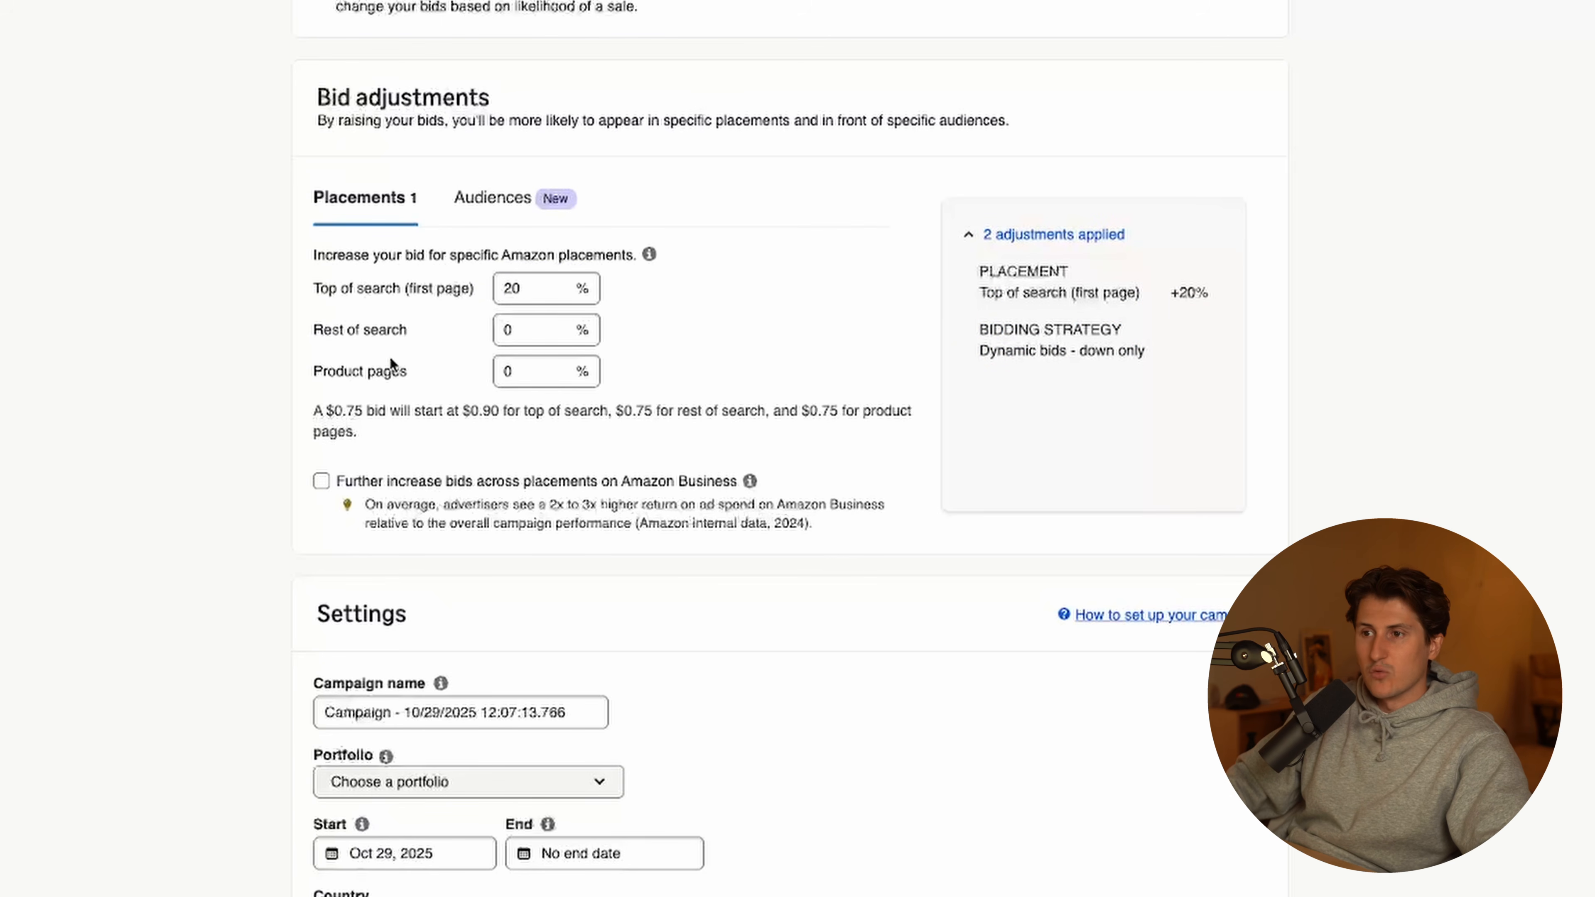
{"action": "left_click_drag", "start_coordinate": [312, 290], "coordinate": [379, 295]}
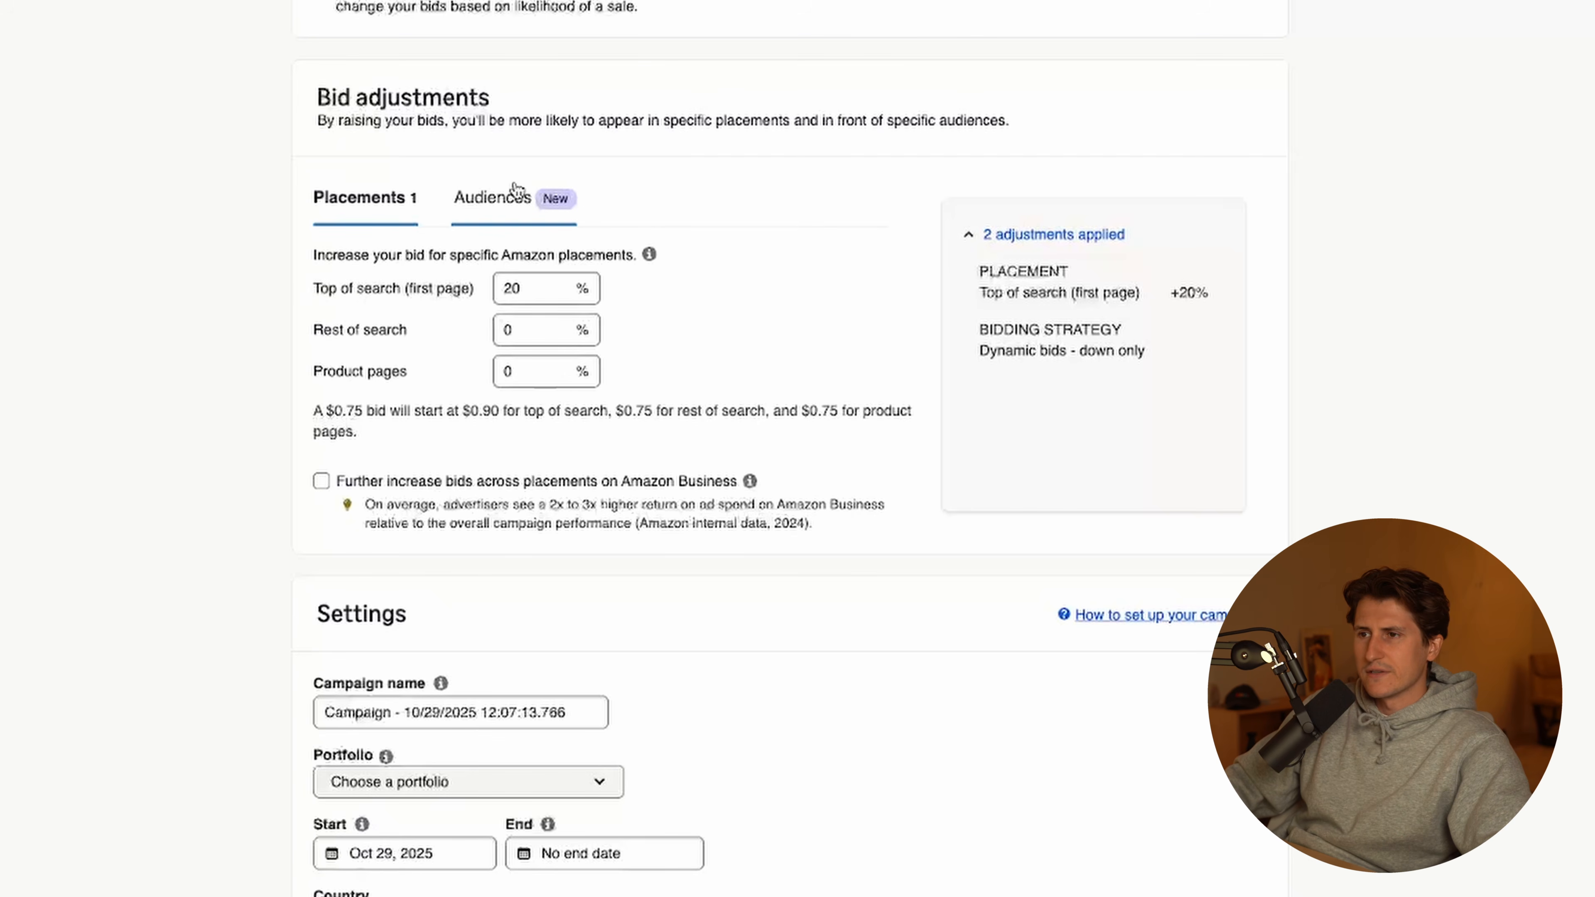
{"action": "left_click", "coordinate": [512, 196]}
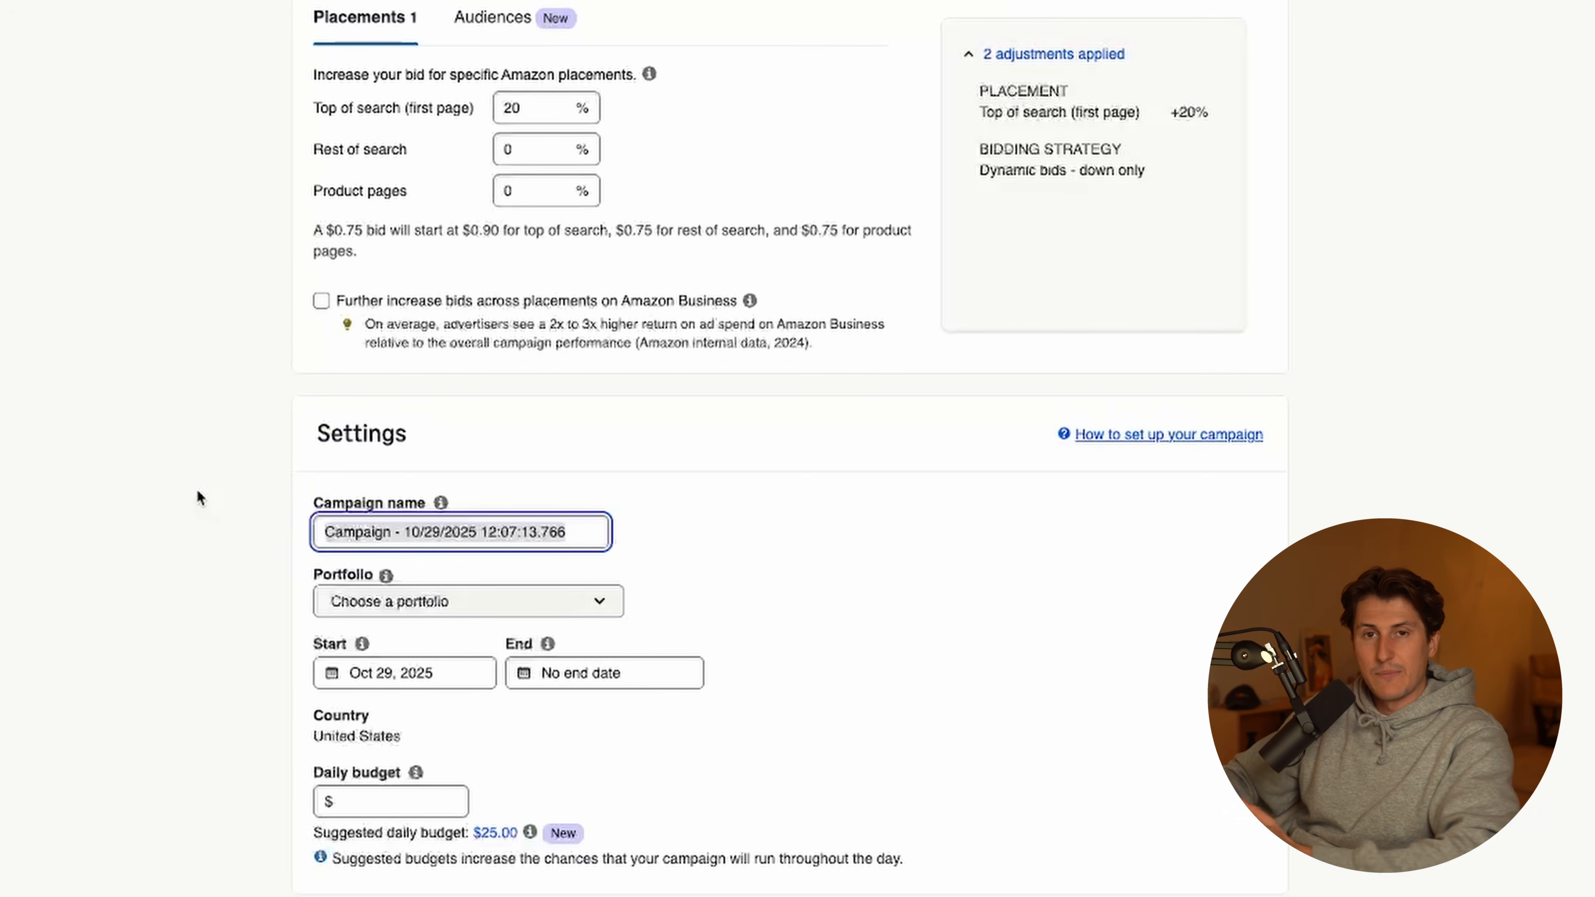
Name the campaign "Book 1 - Manual Keyword EXACT/PHRASE"
{"action": "key", "text": "ctrl+v"}
{"action": "left_click", "coordinate": [798, 559]}
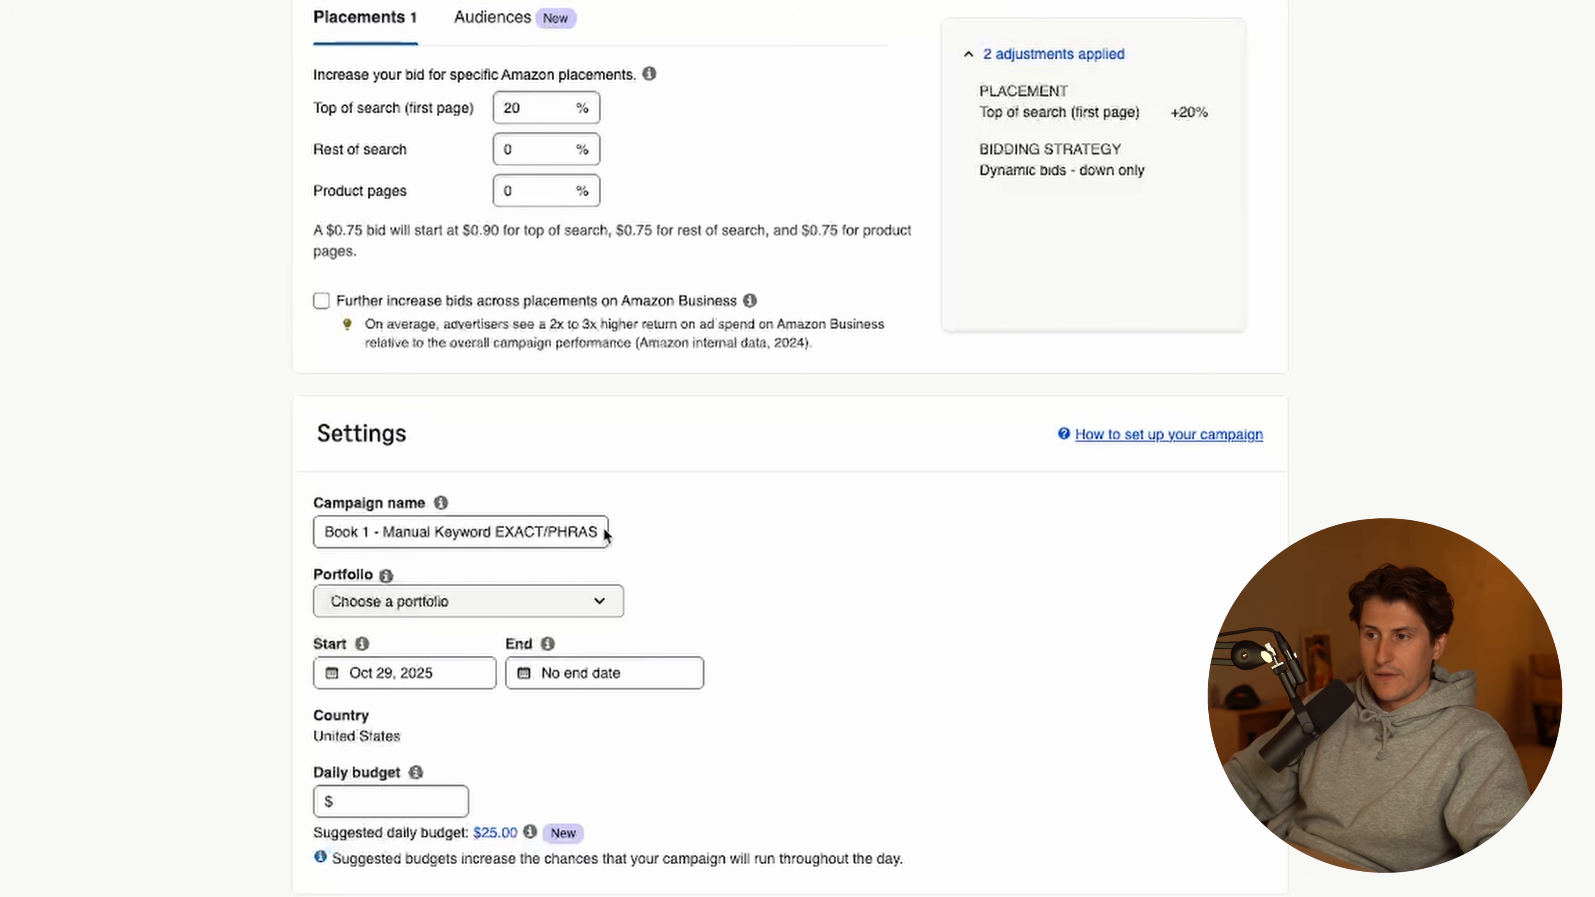
{"action": "left_click", "coordinate": [443, 529]}
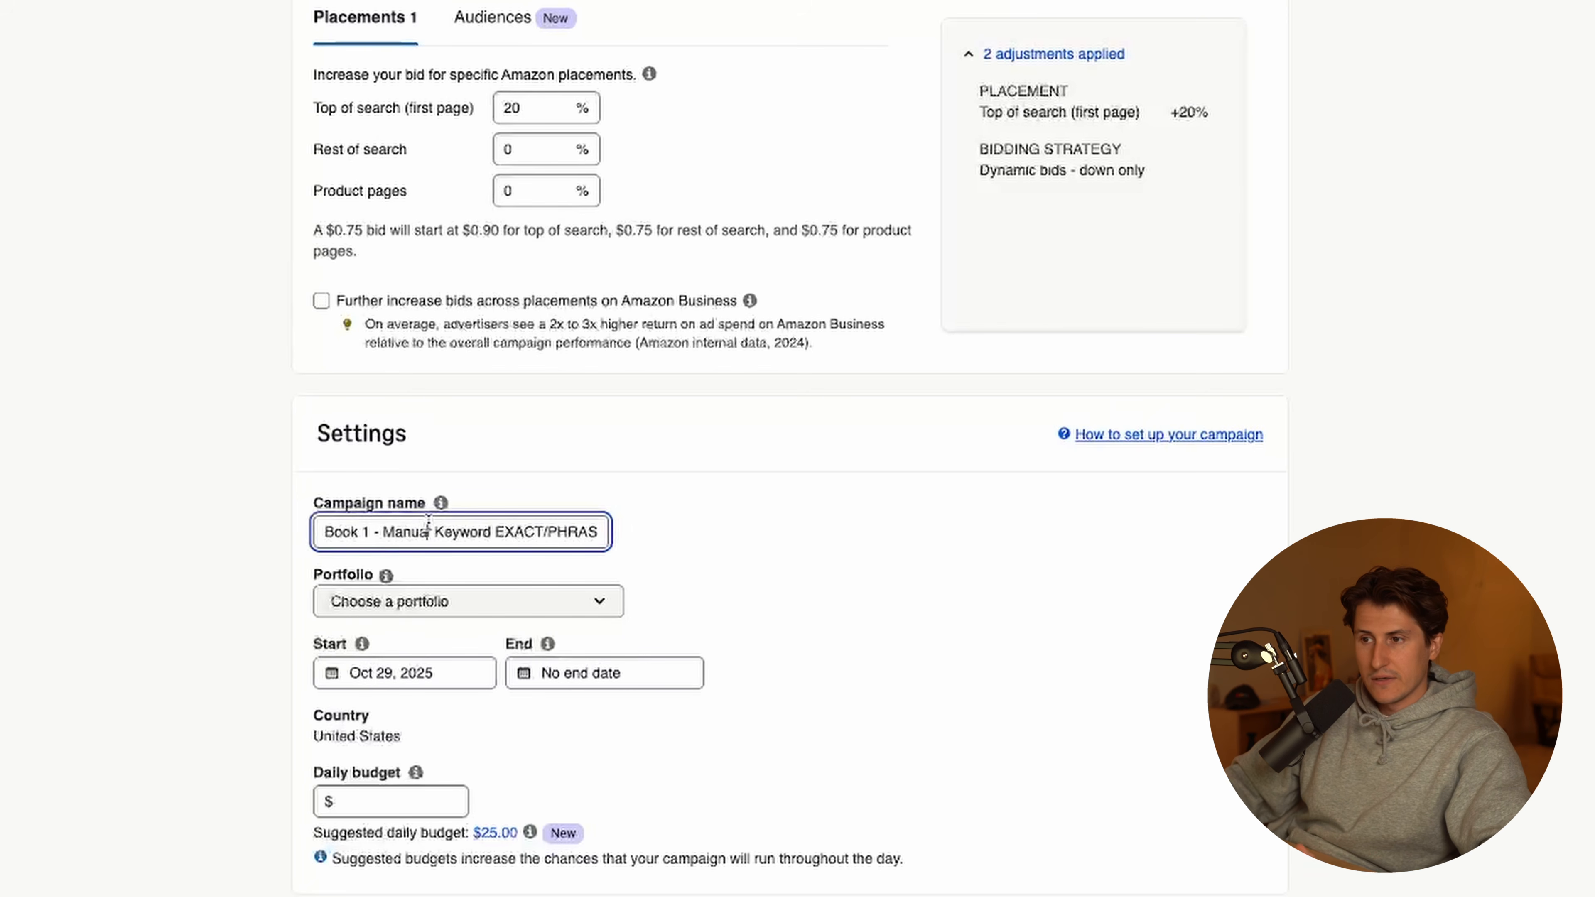
{"action": "left_click", "coordinate": [540, 532]}
{"action": "left_click_drag", "start_coordinate": [540, 532], "coordinate": [495, 532]}
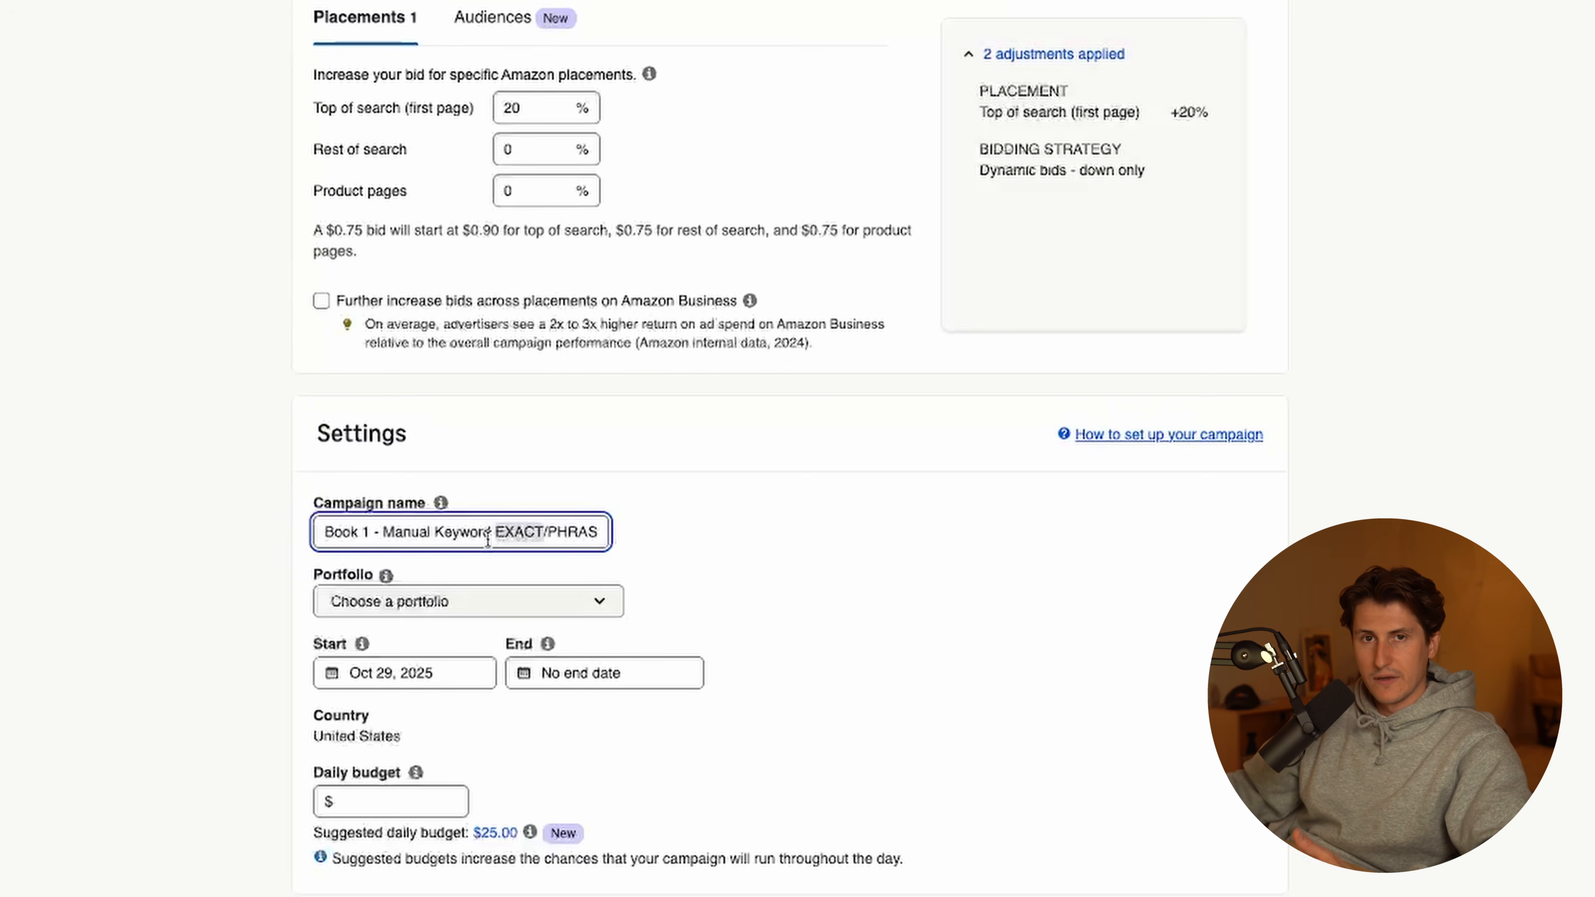
{"action": "left_click", "coordinate": [703, 715]}
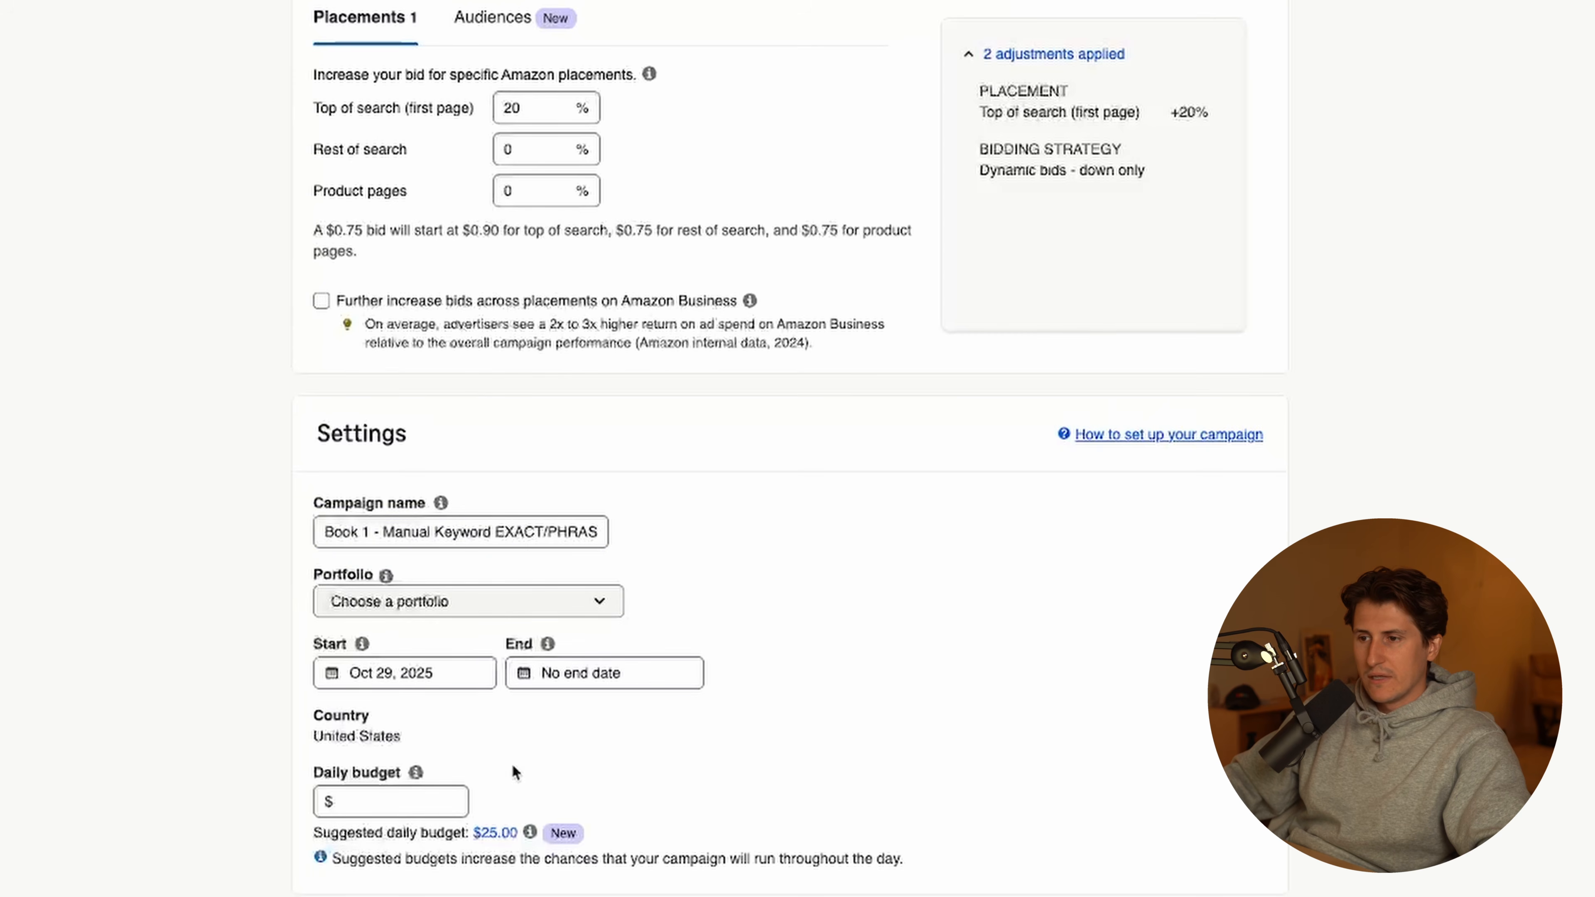
Set the campaign's daily budget to $5.00
{"action": "left_click", "coordinate": [436, 795]}
{"action": "type", "text": "5"}
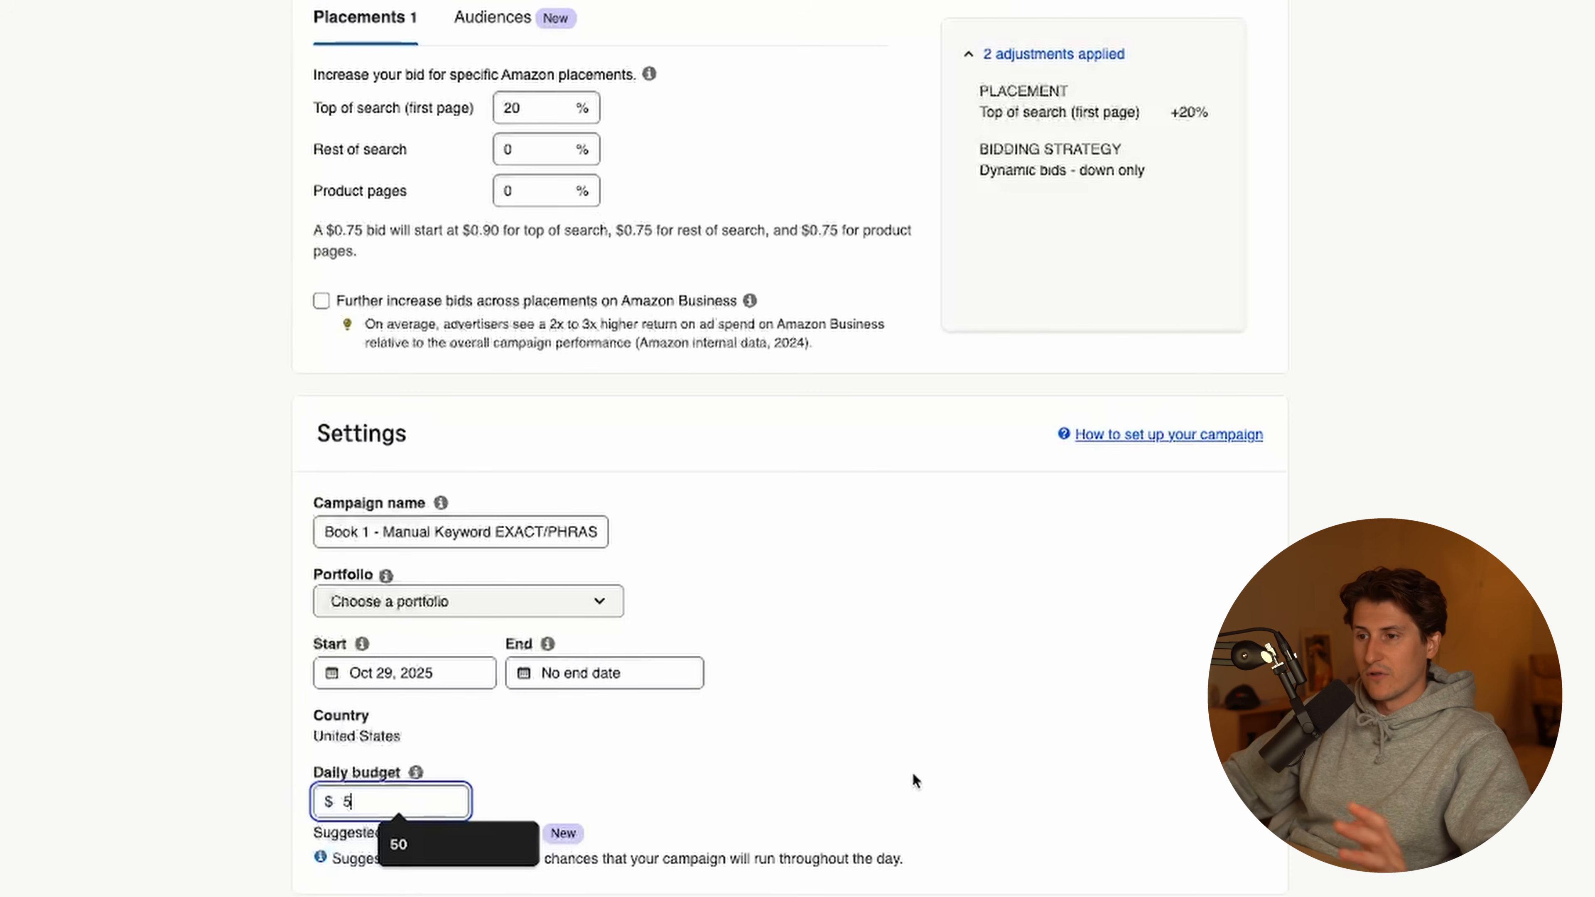
{"action": "left_click", "coordinate": [949, 779]}
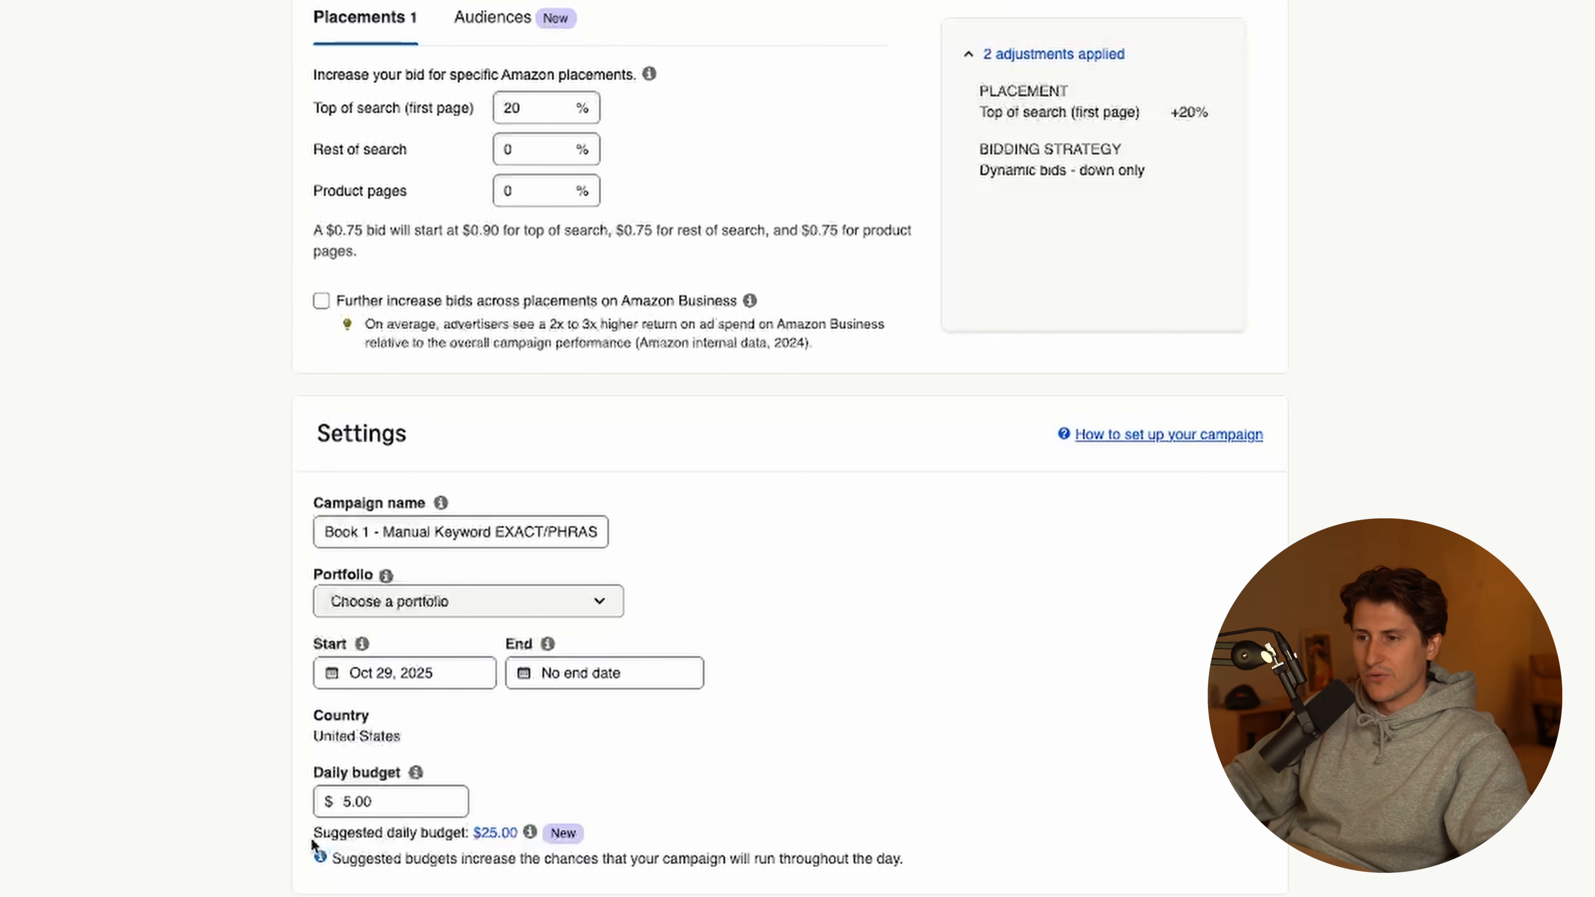
{"action": "left_click_drag", "start_coordinate": [310, 837], "coordinate": [625, 843]}
{"action": "left_click", "coordinate": [675, 827]}
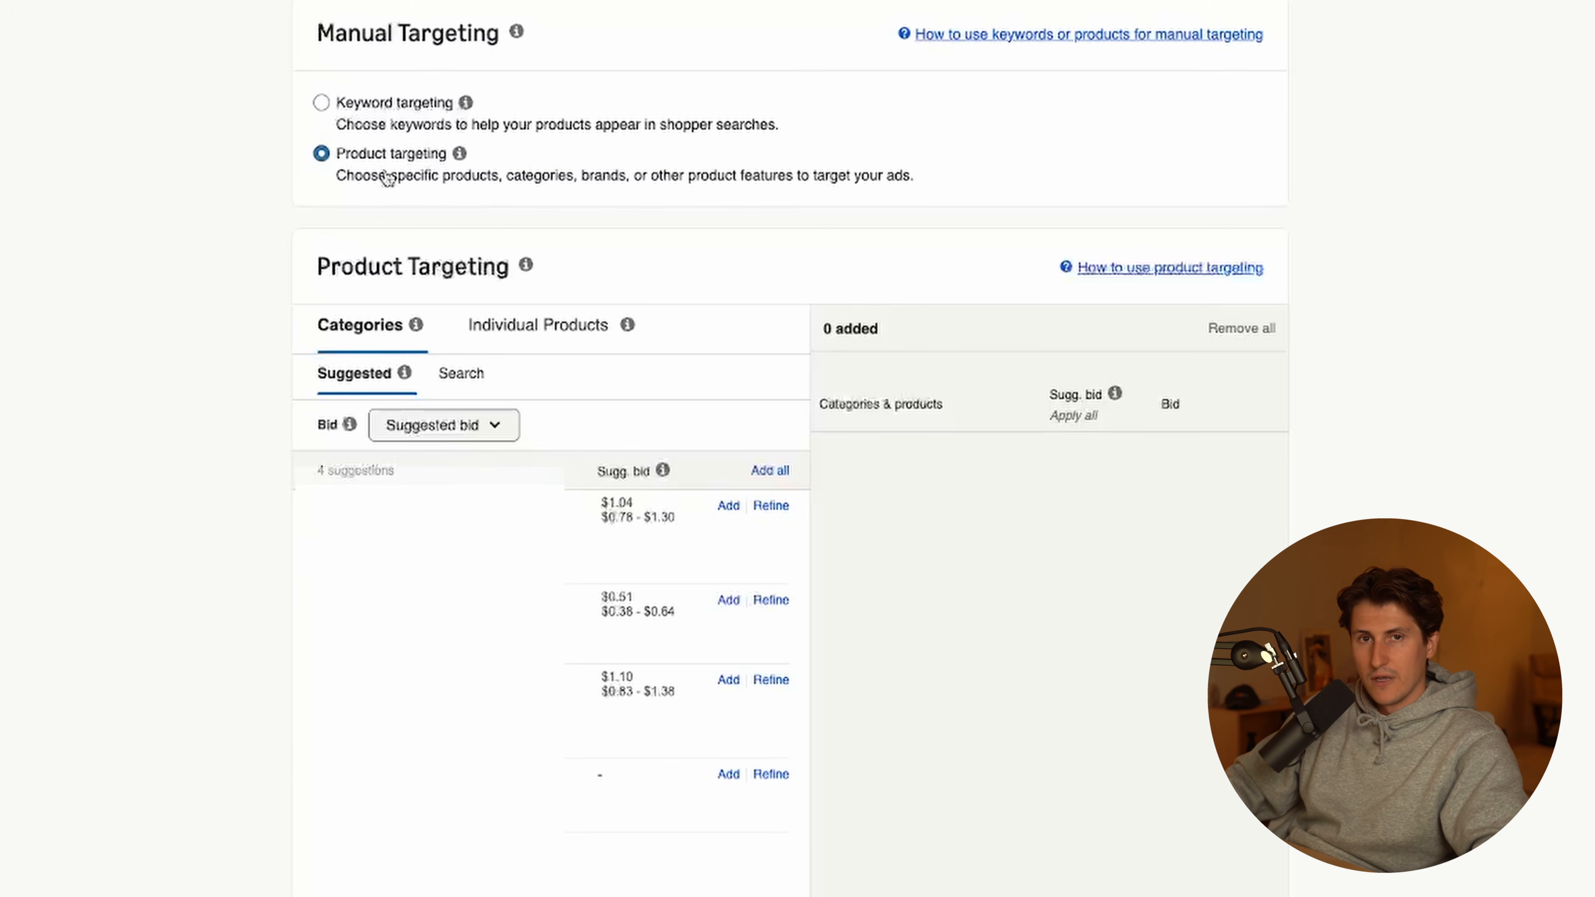
Target individual products, filter the suggestions to exact only and add the first two suggested products
{"action": "left_click", "coordinate": [589, 334]}
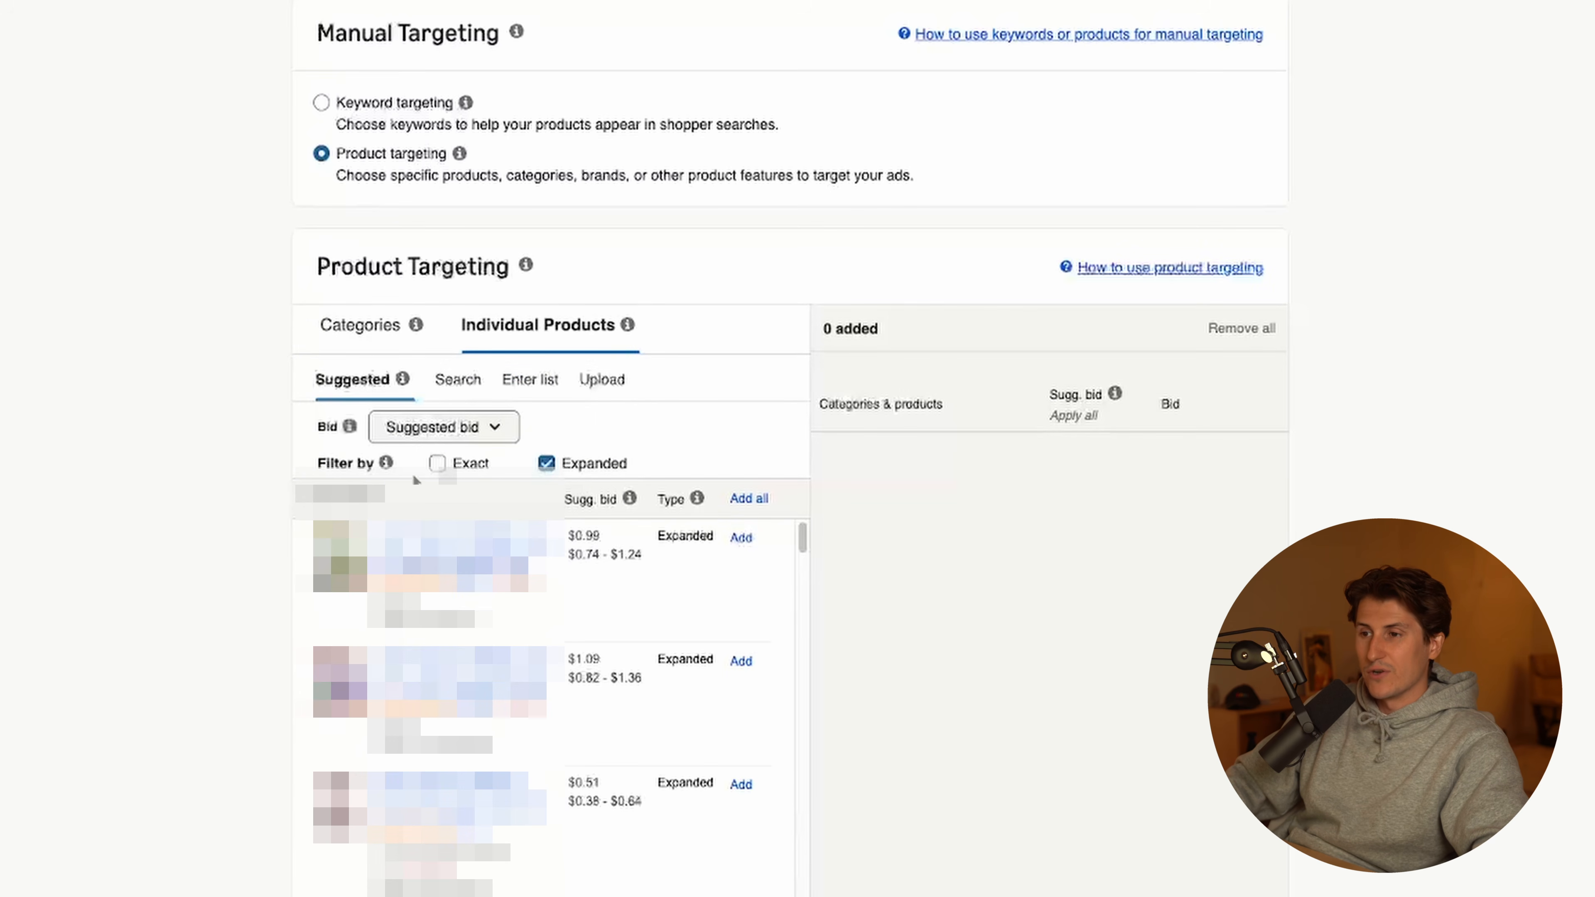
{"action": "left_click", "coordinate": [544, 465]}
{"action": "left_click", "coordinate": [437, 464]}
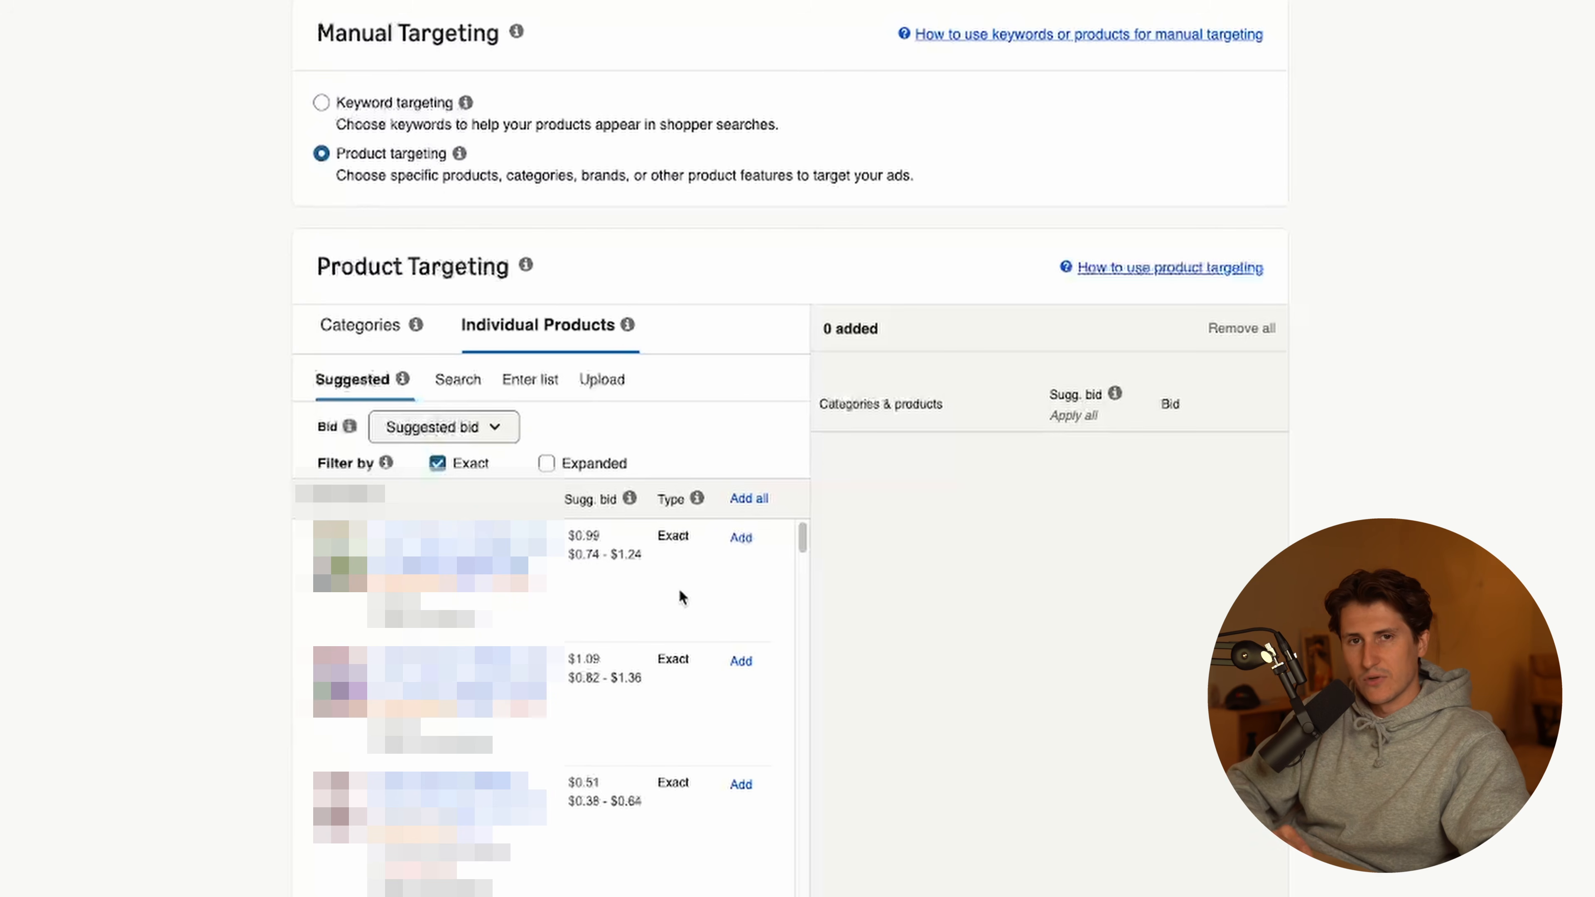
{"action": "left_click", "coordinate": [741, 537]}
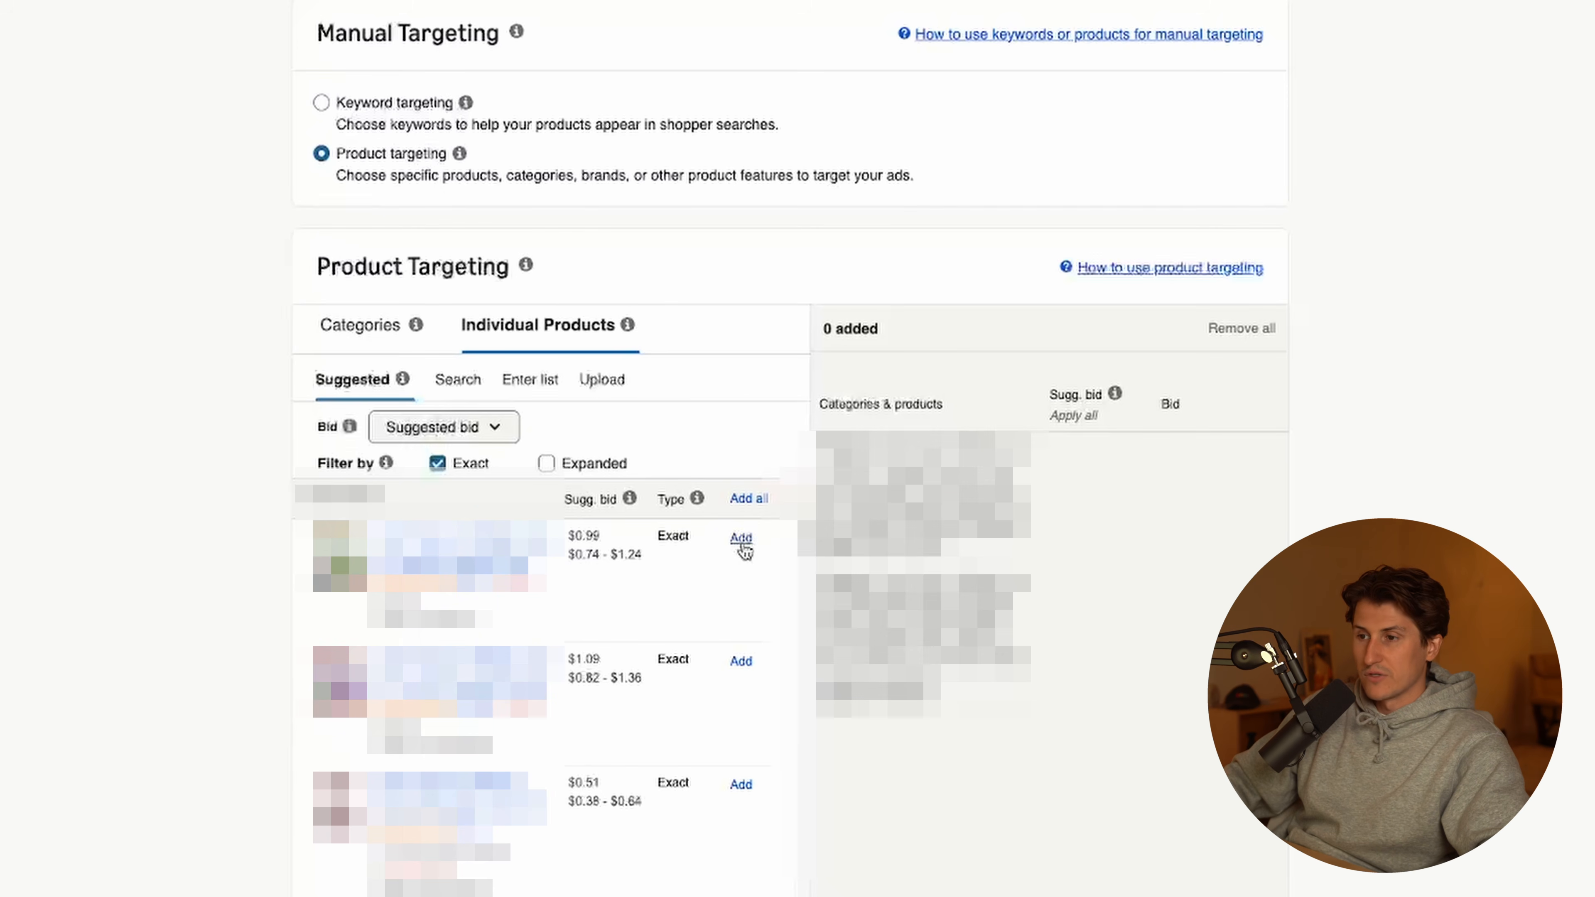
{"action": "left_click", "coordinate": [741, 660]}
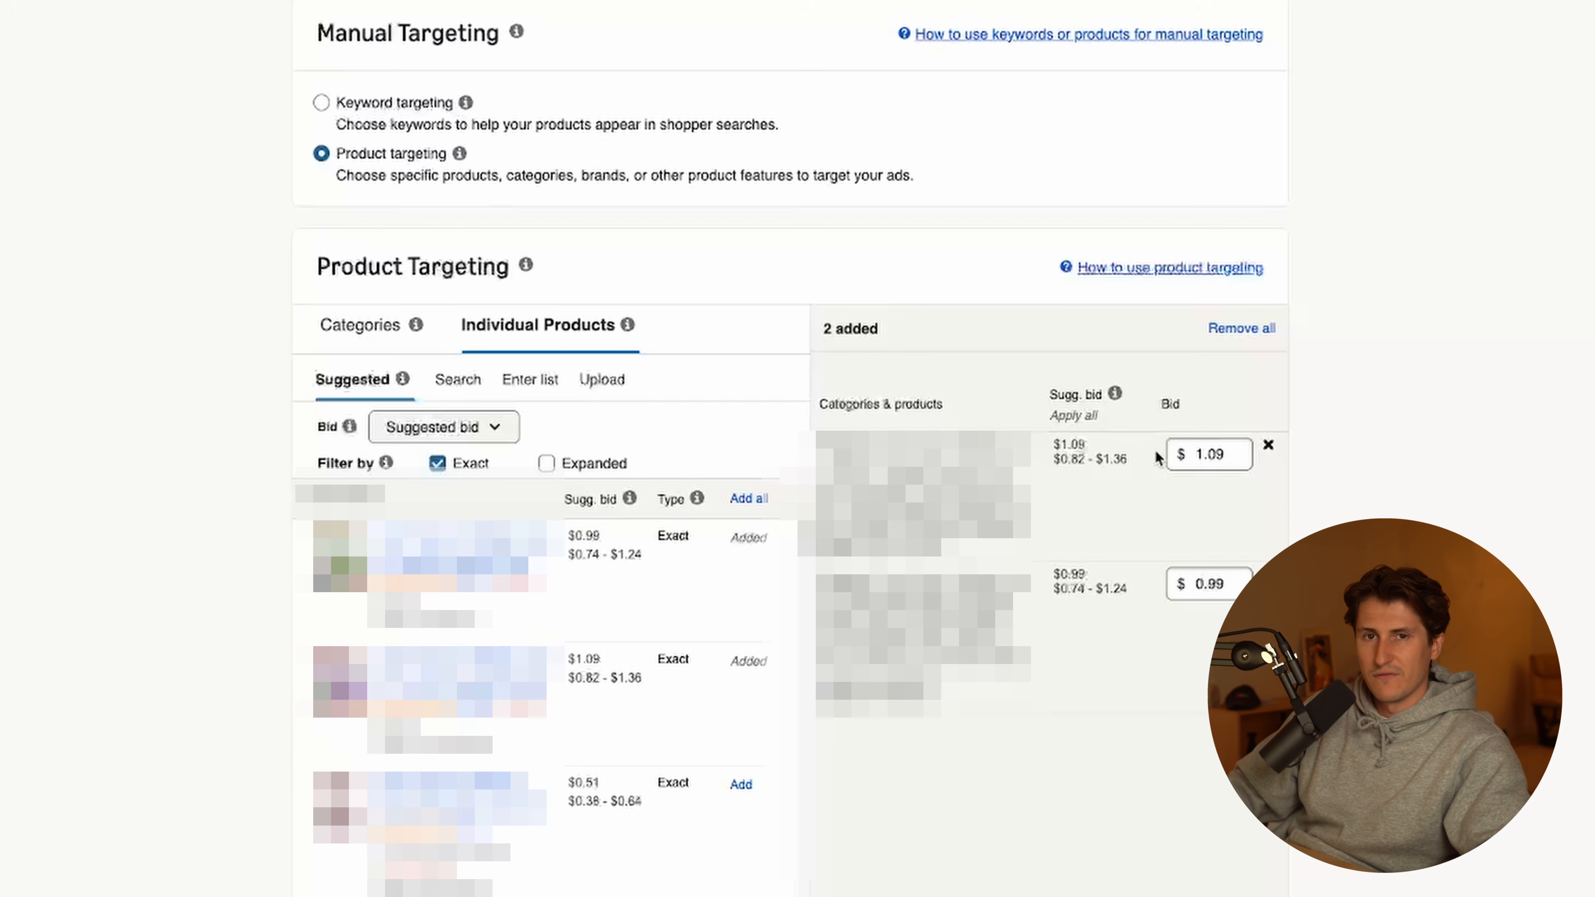
Name the product-targeting campaign "Book 1 - Manual Product EXACT/PHRASE"
{"action": "scroll", "coordinate": [635, 644], "scroll_direction": "down", "scroll_amount": 2}
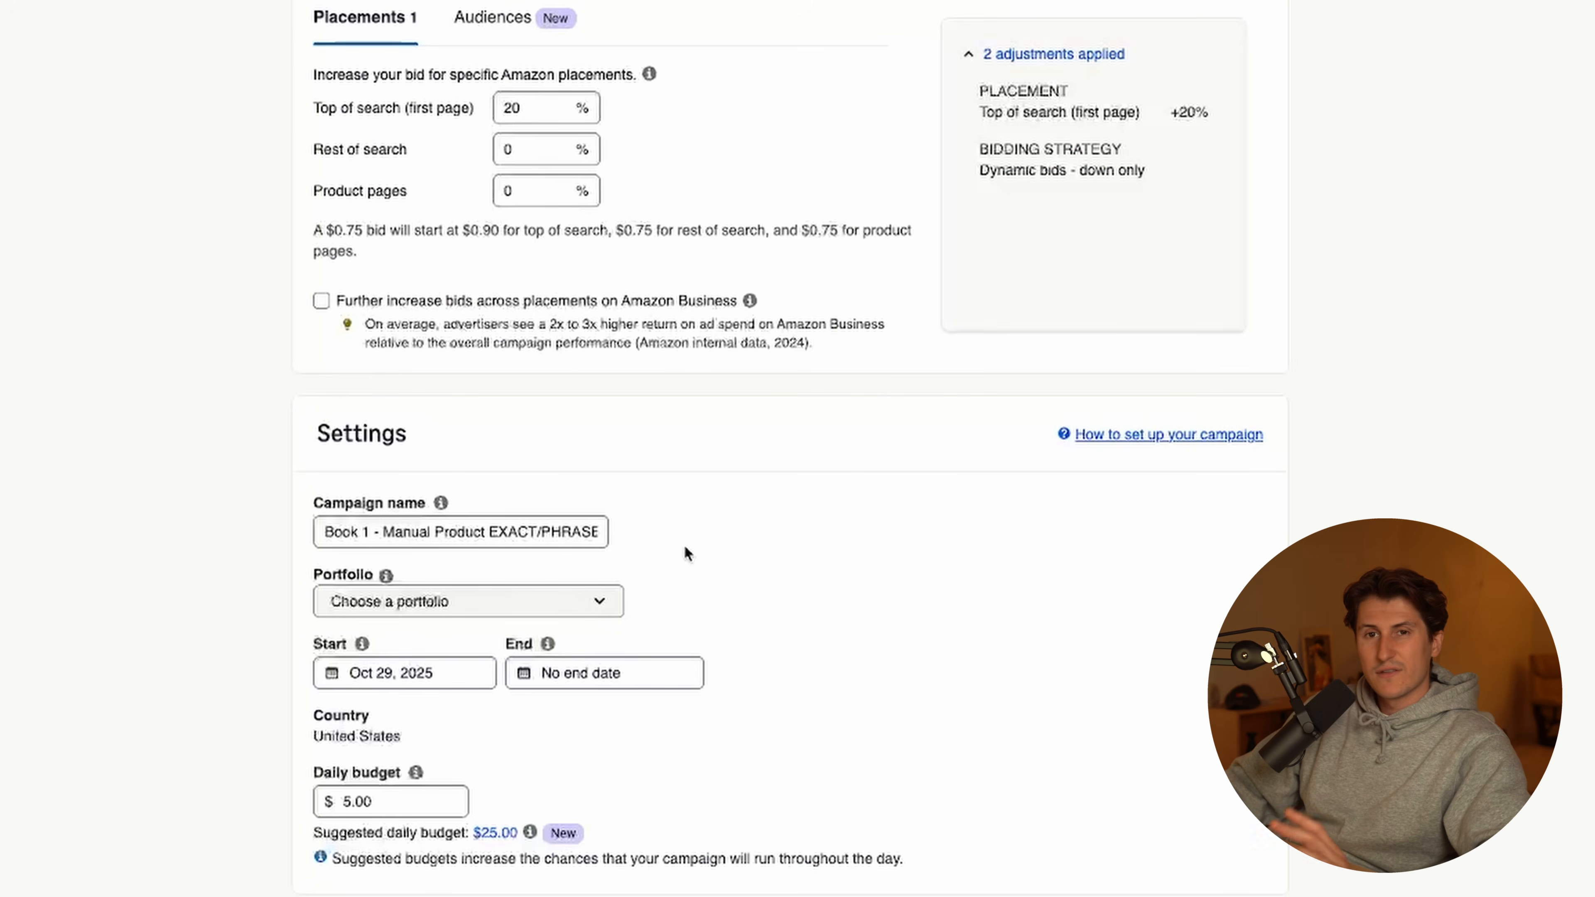
{"action": "left_click", "coordinate": [531, 537]}
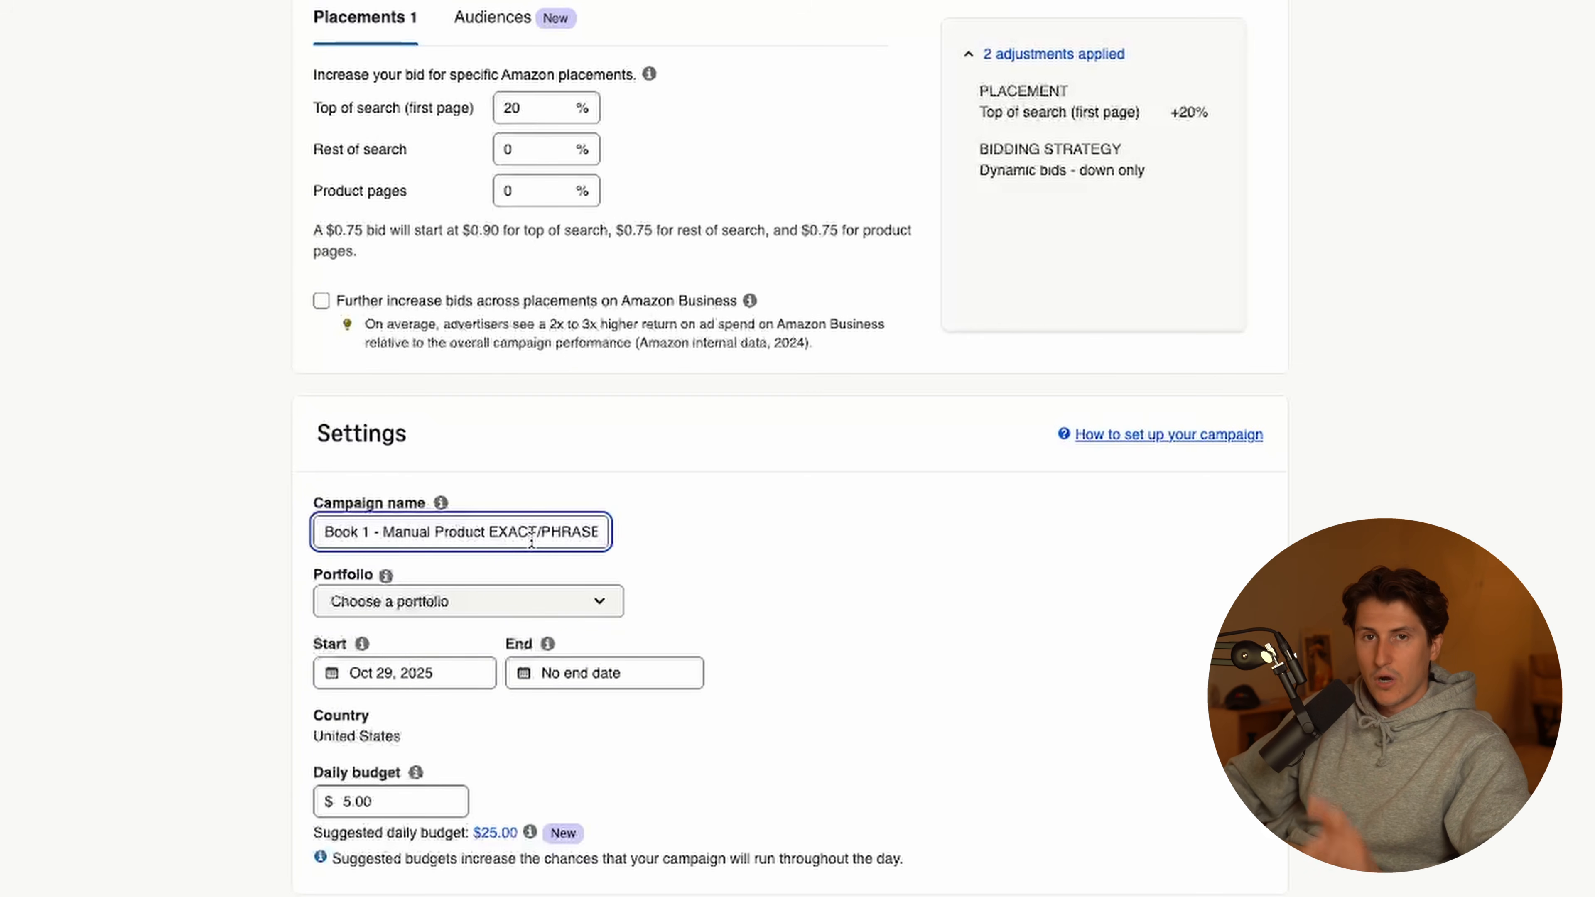
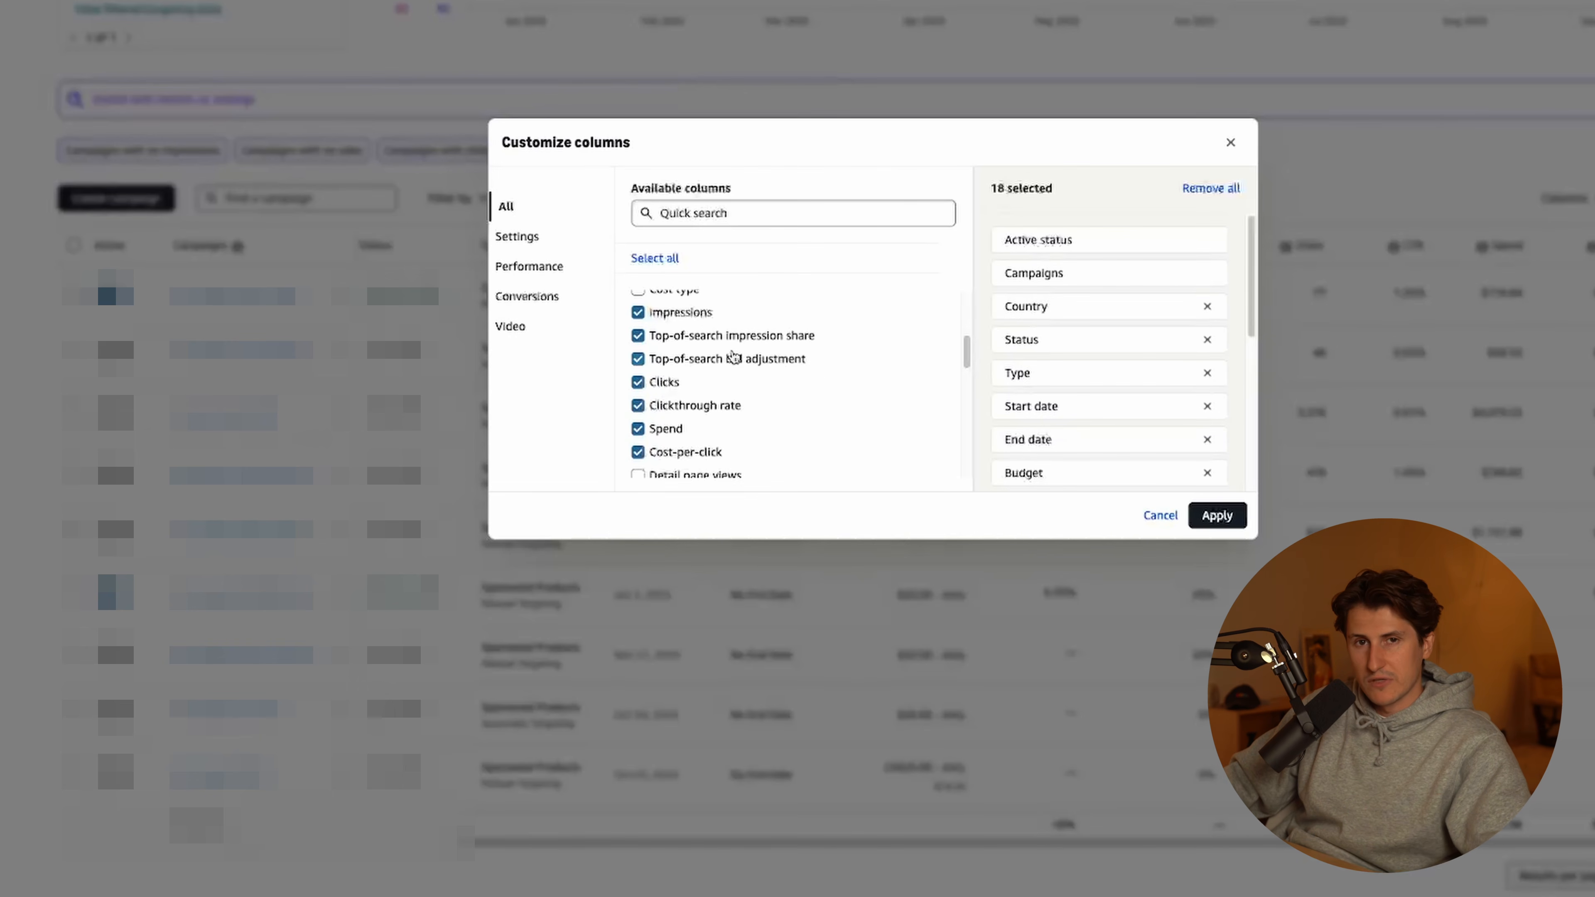
Review the available metric columns for the campaign table and apply the column selection
{"action": "scroll", "coordinate": [688, 396], "scroll_direction": "down", "scroll_amount": 1}
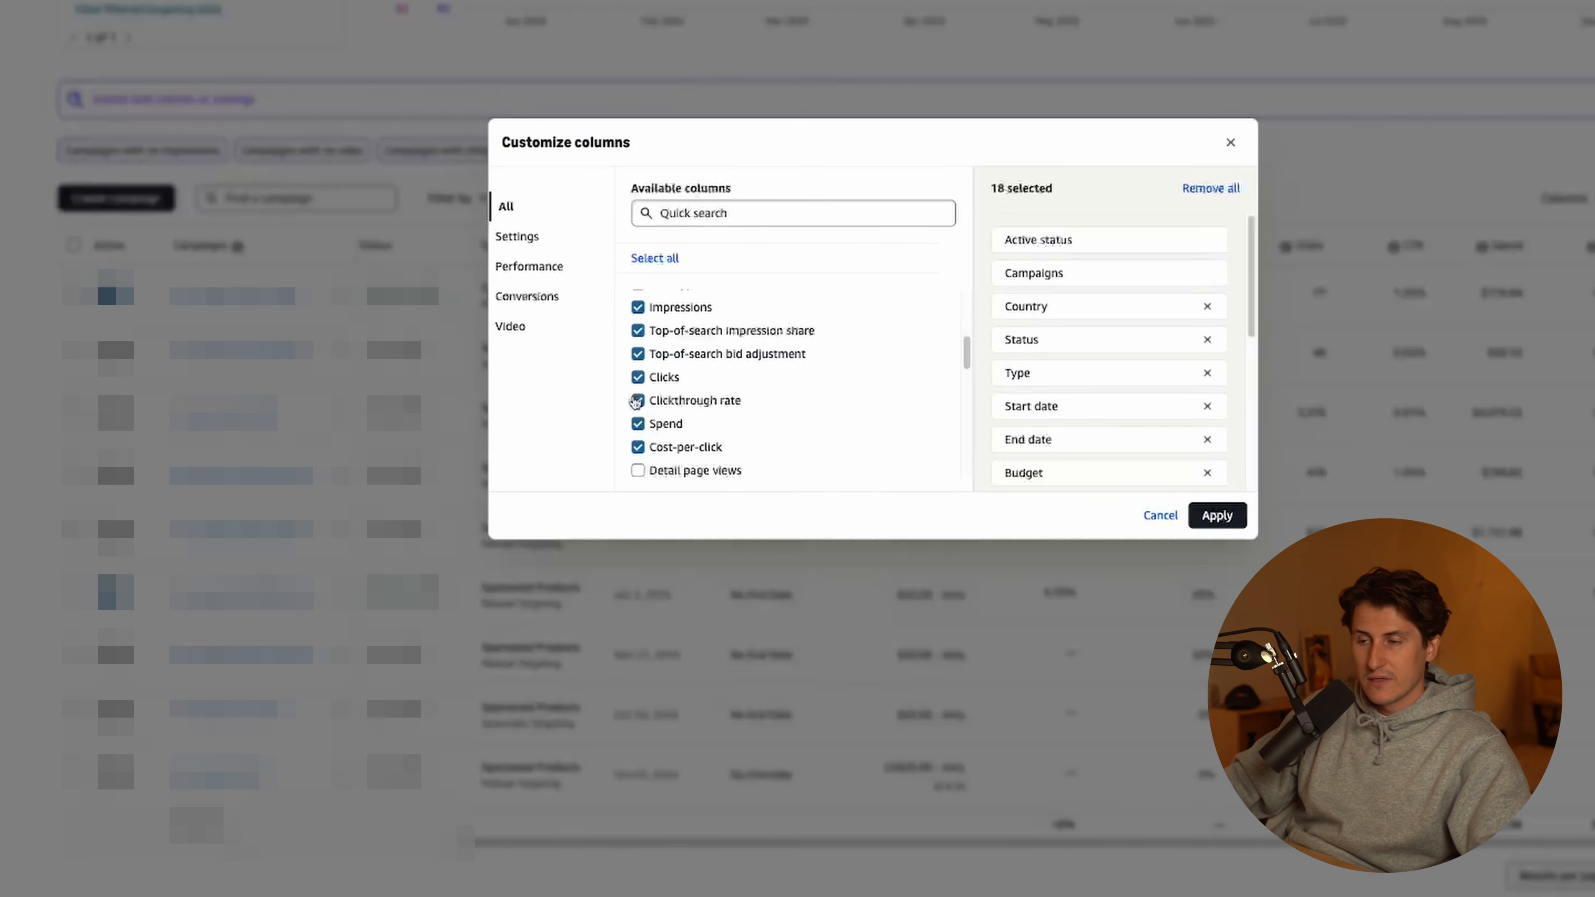
{"action": "scroll", "coordinate": [758, 414], "scroll_direction": "down", "scroll_amount": 3}
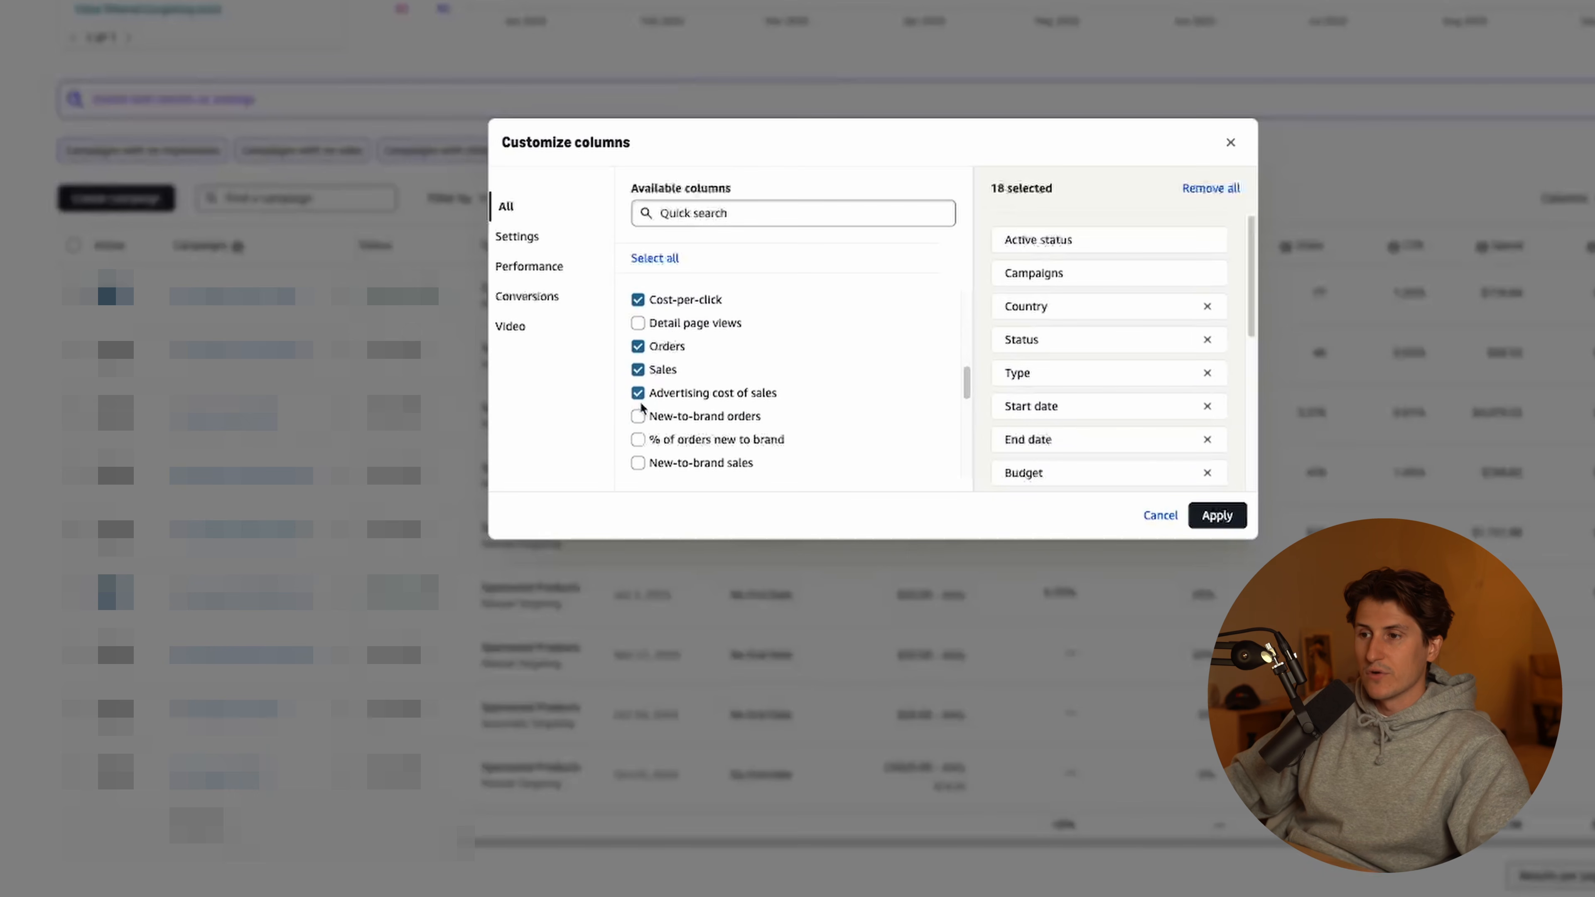
{"action": "scroll", "coordinate": [735, 397], "scroll_direction": "down", "scroll_amount": 5}
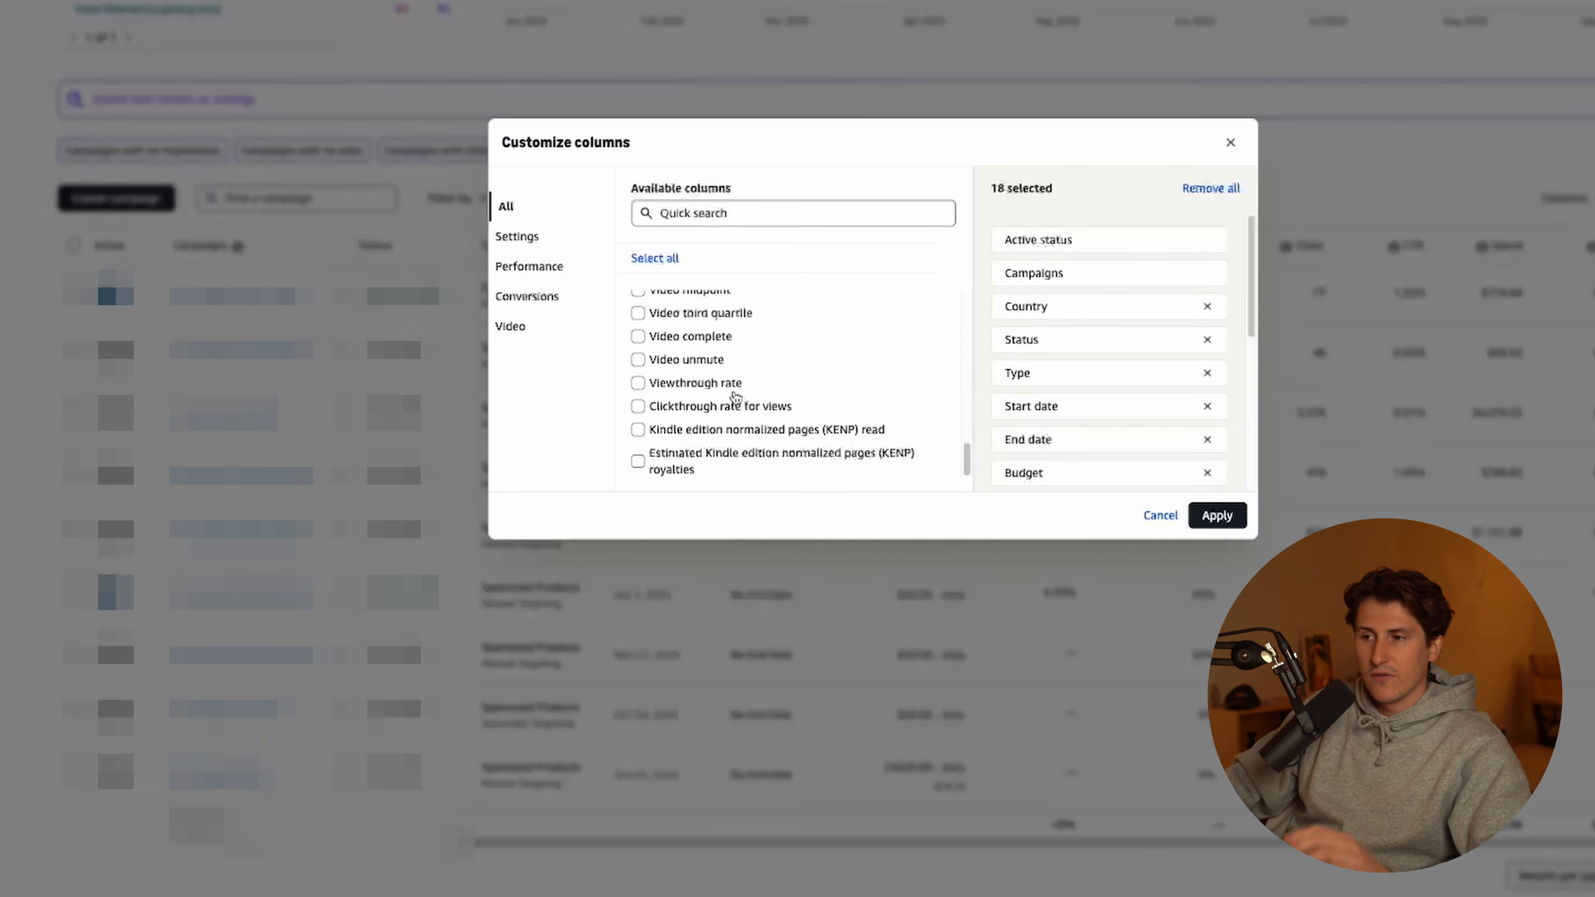
{"action": "left_click", "coordinate": [1216, 515]}
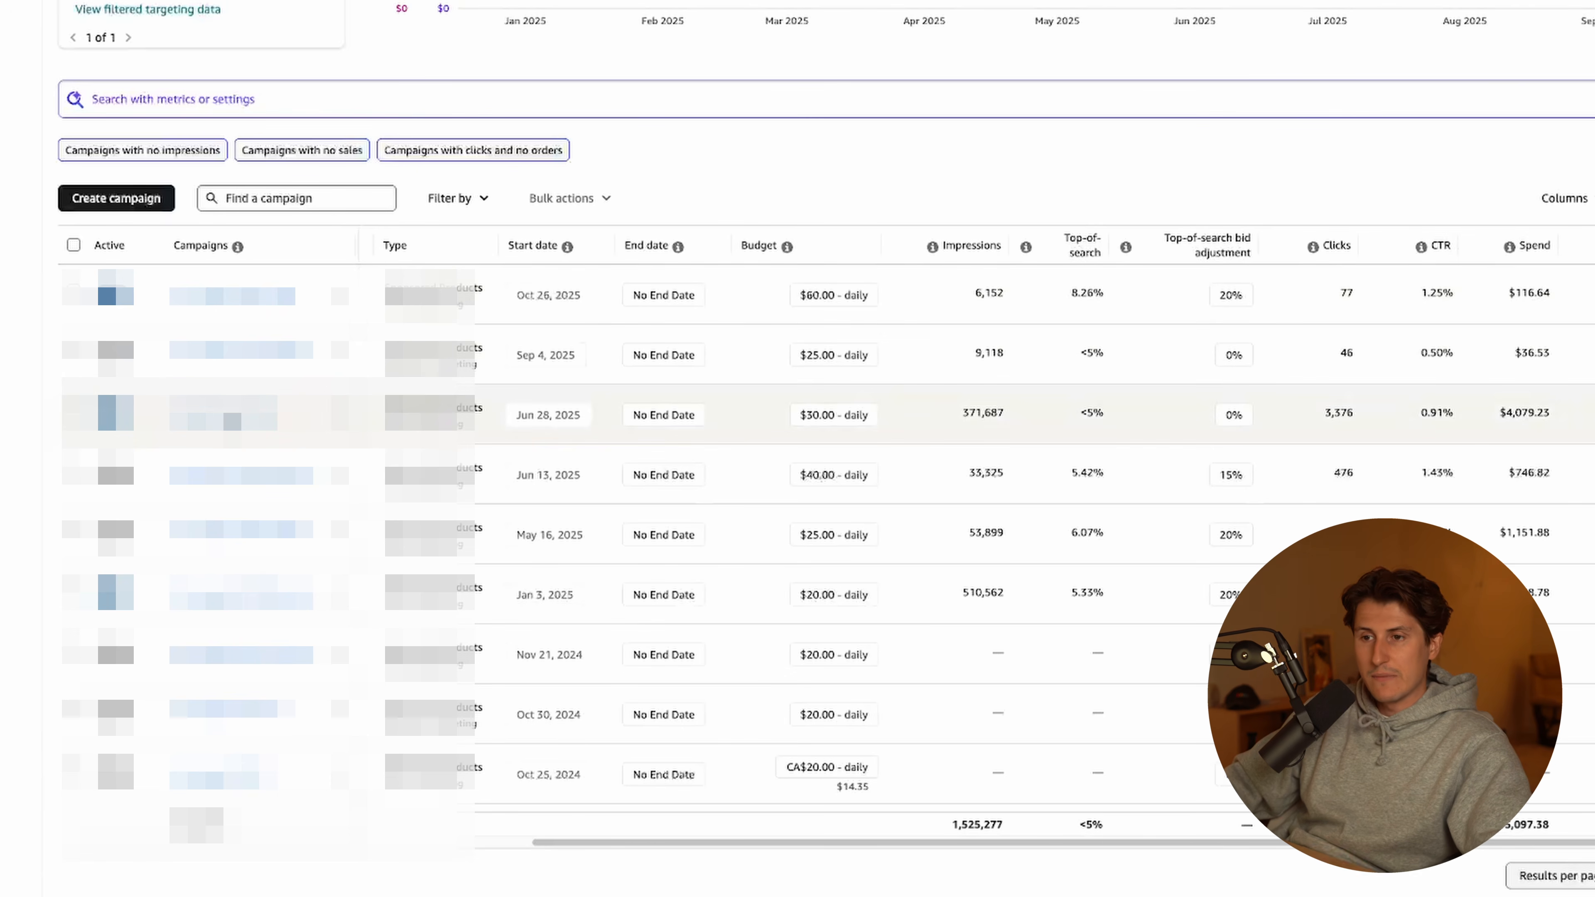
Open the campaign that started Jun 28, 2025 and go into its ad group
{"action": "left_click", "coordinate": [233, 421]}
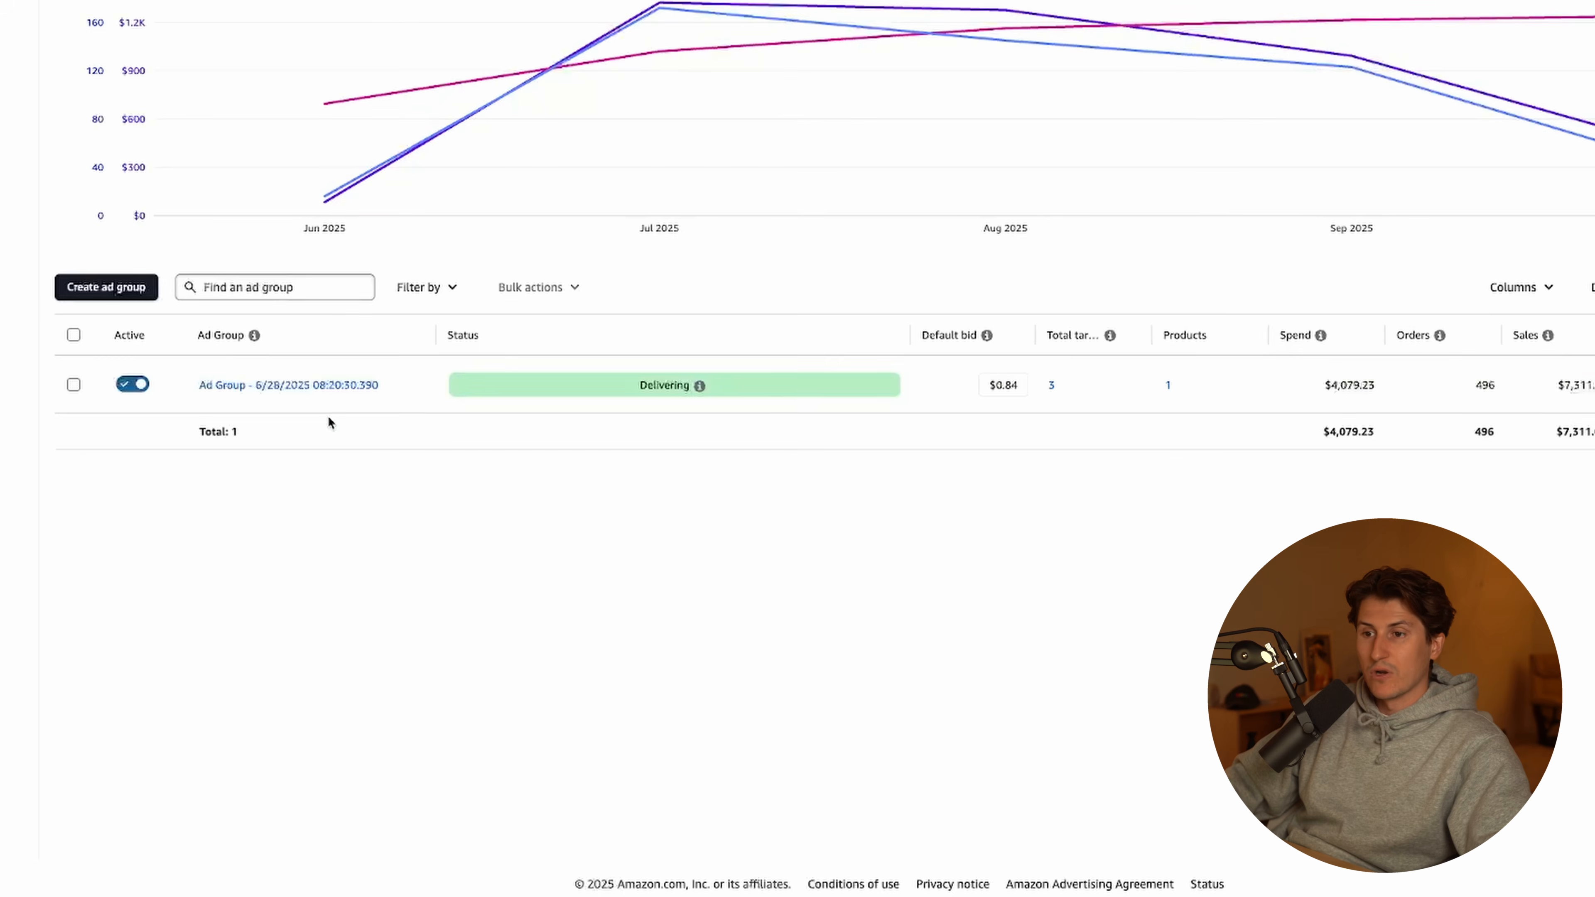
{"action": "left_click", "coordinate": [316, 391]}
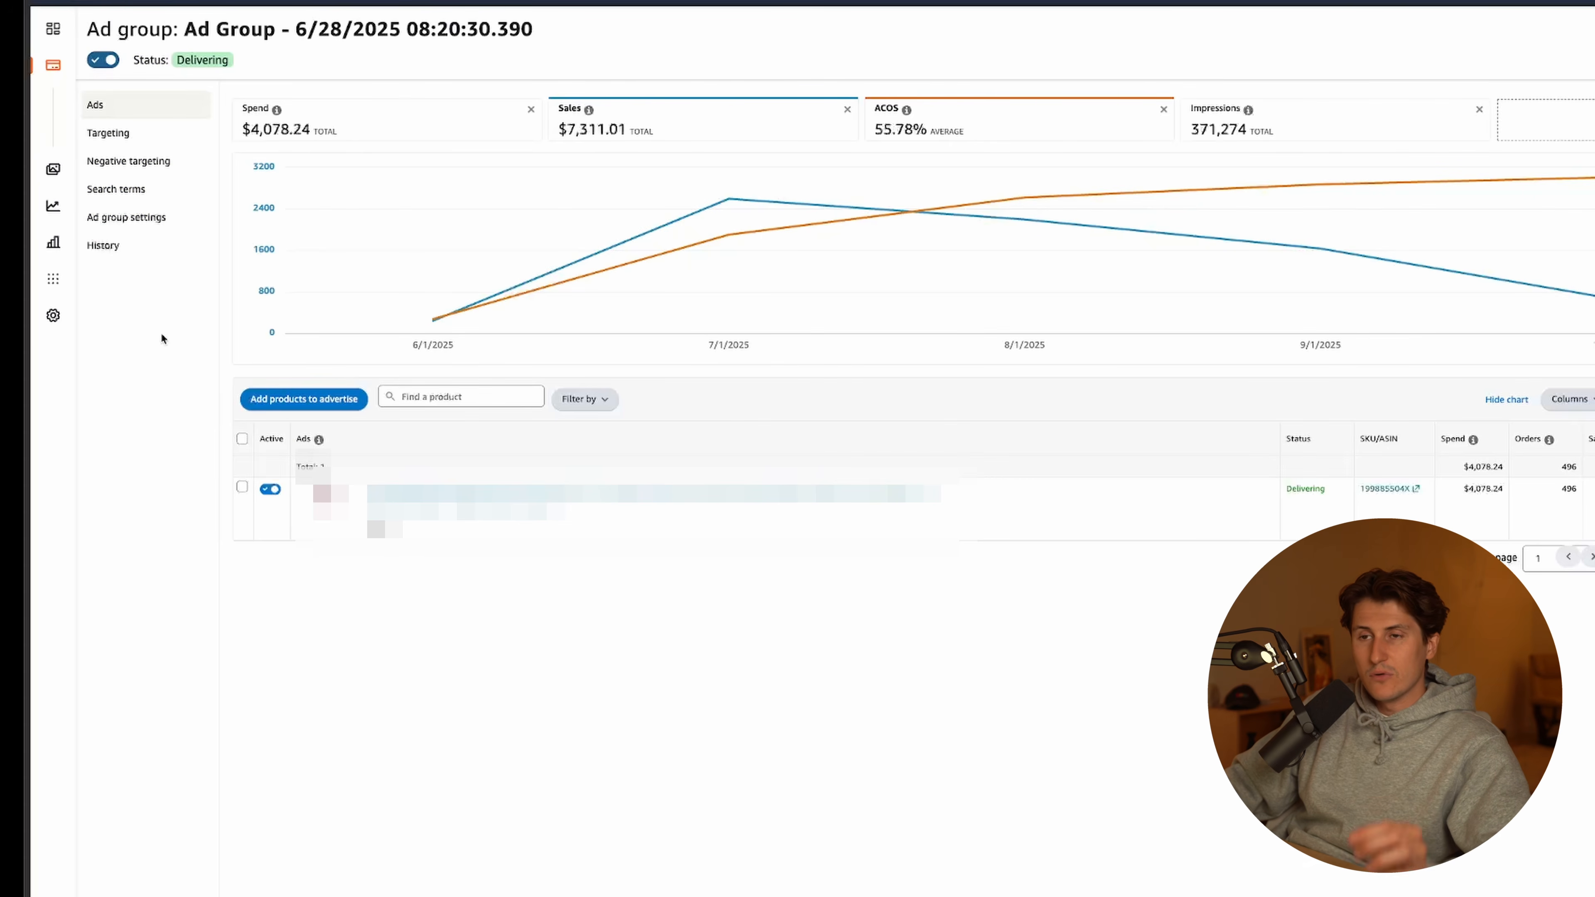
Review the ad group's product targets and their bids, and open its search terms report with the matched products
{"action": "left_click", "coordinate": [143, 135]}
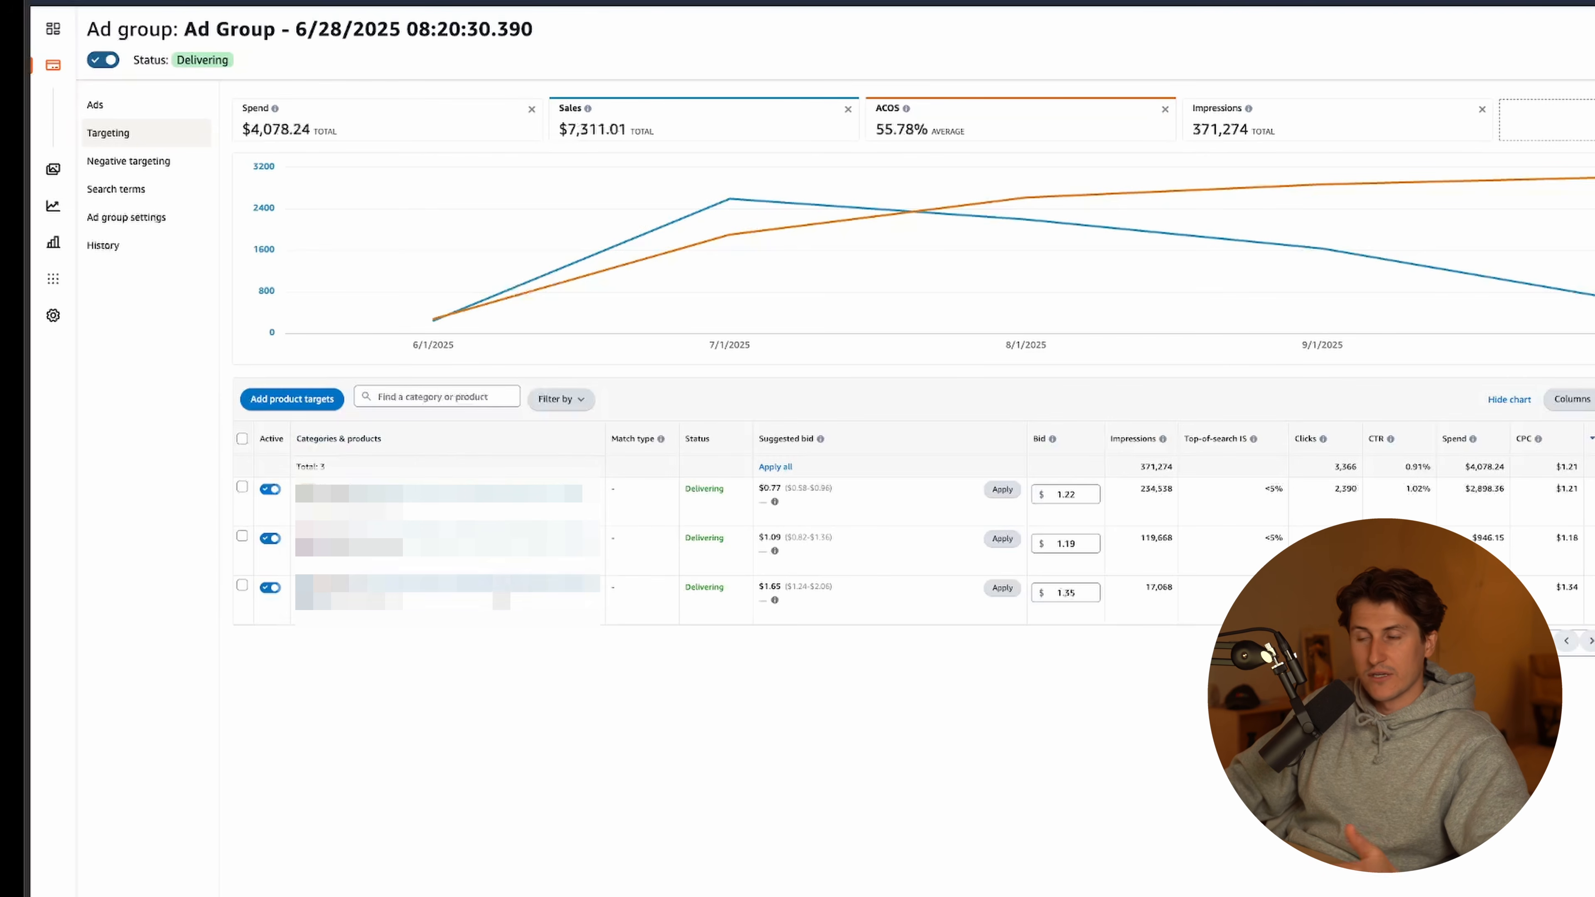
{"action": "left_click", "coordinate": [145, 197]}
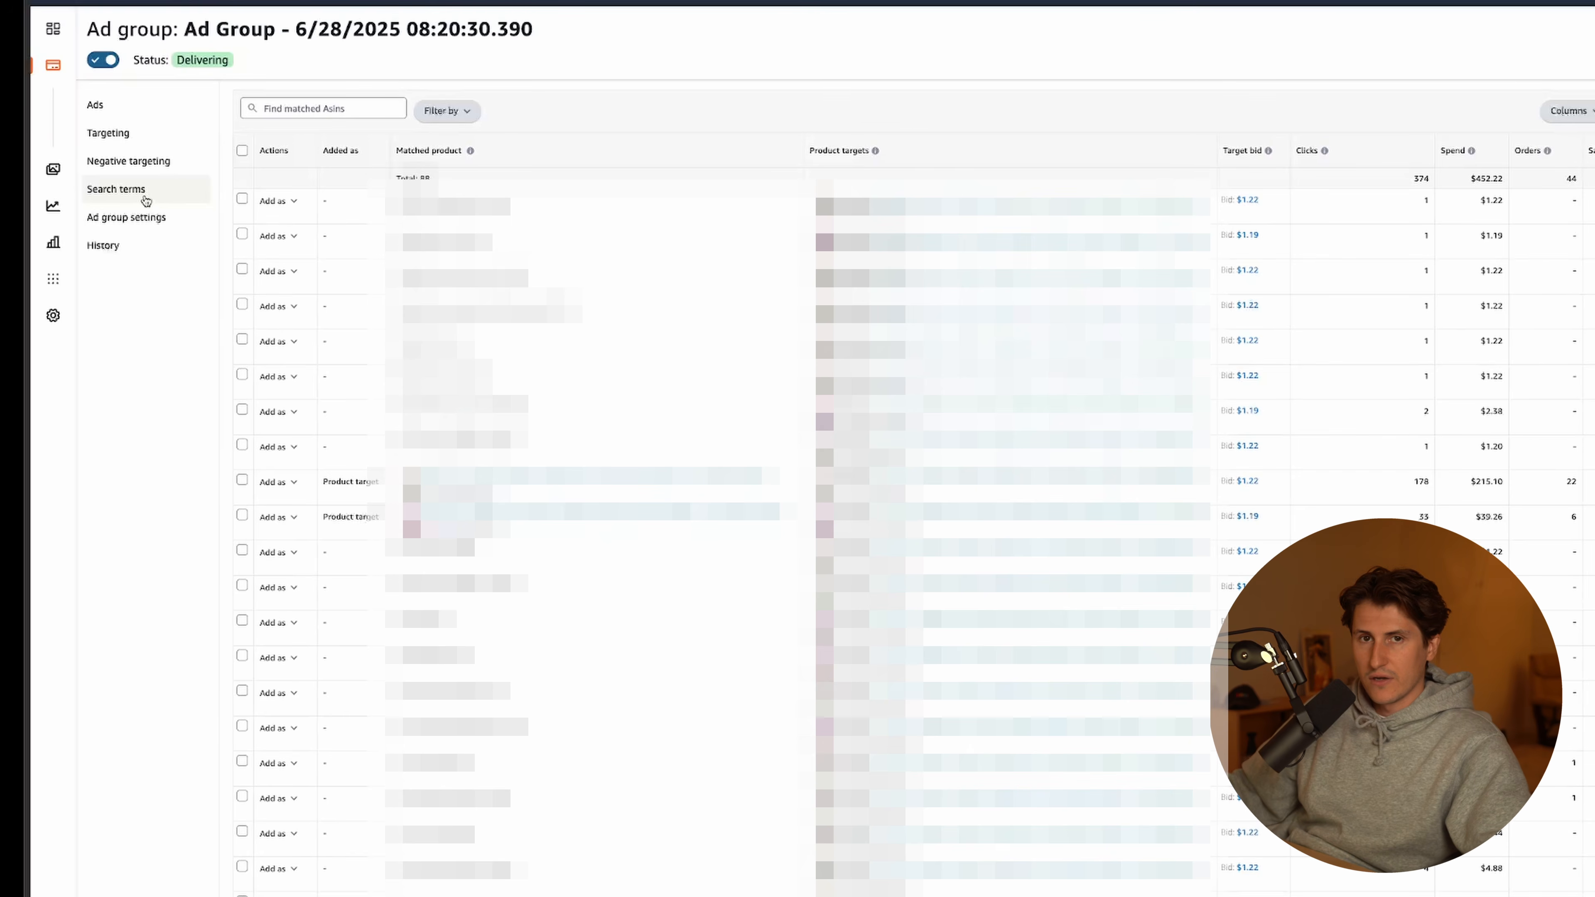
{"action": "mouse_move", "coordinate": [873, 151]}
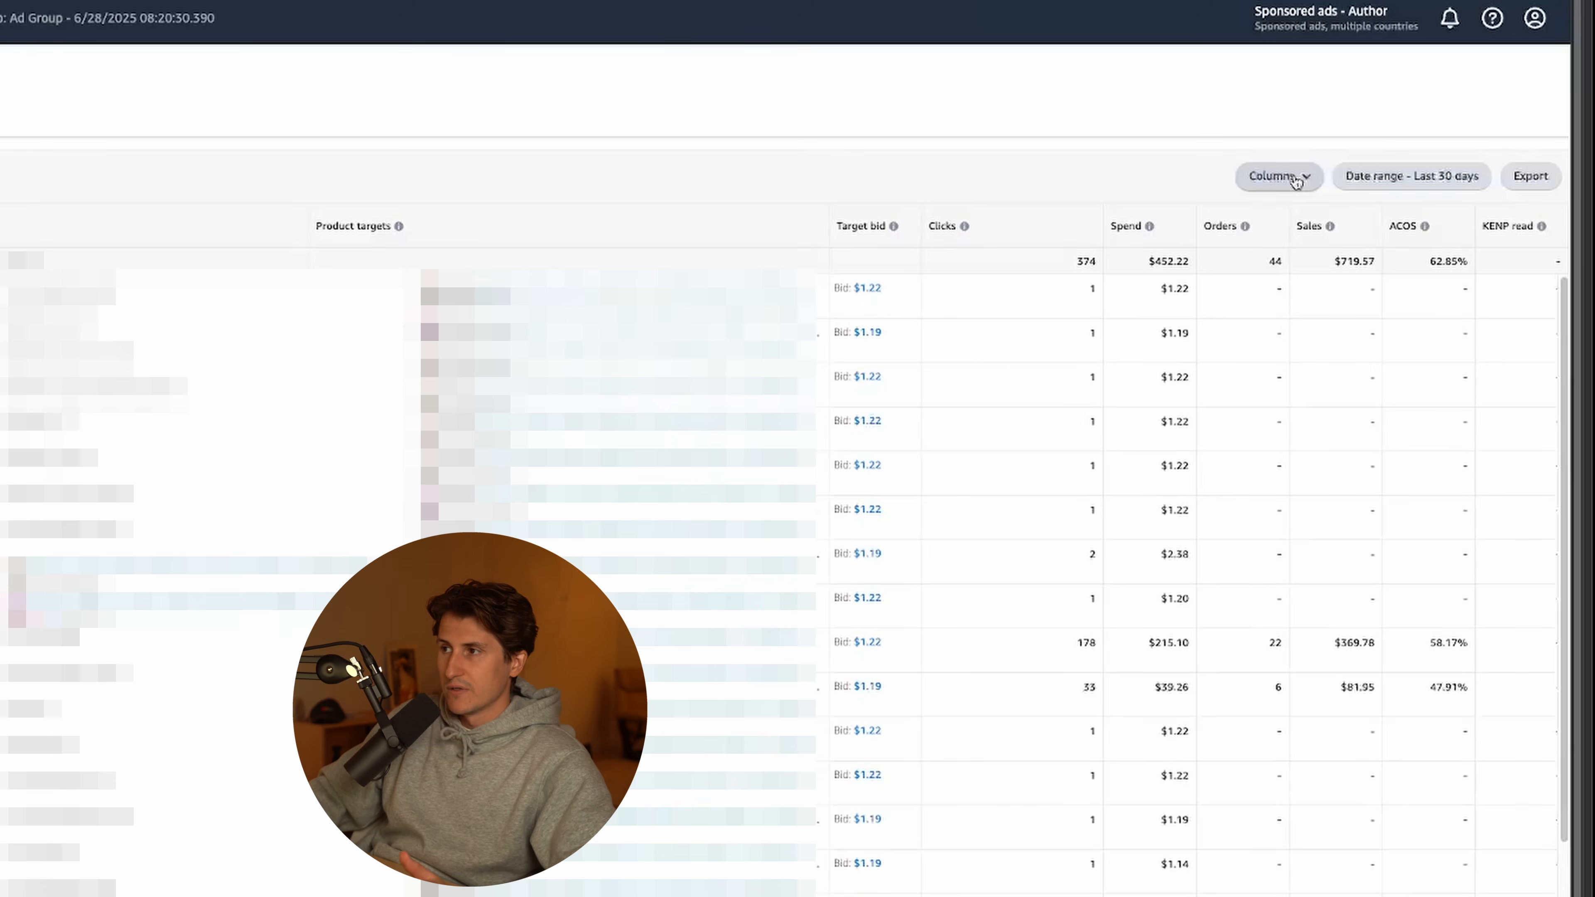
Sort the search terms by orders from highest to lowest and set the date range to the last 65 days
{"action": "left_click", "coordinate": [1231, 225]}
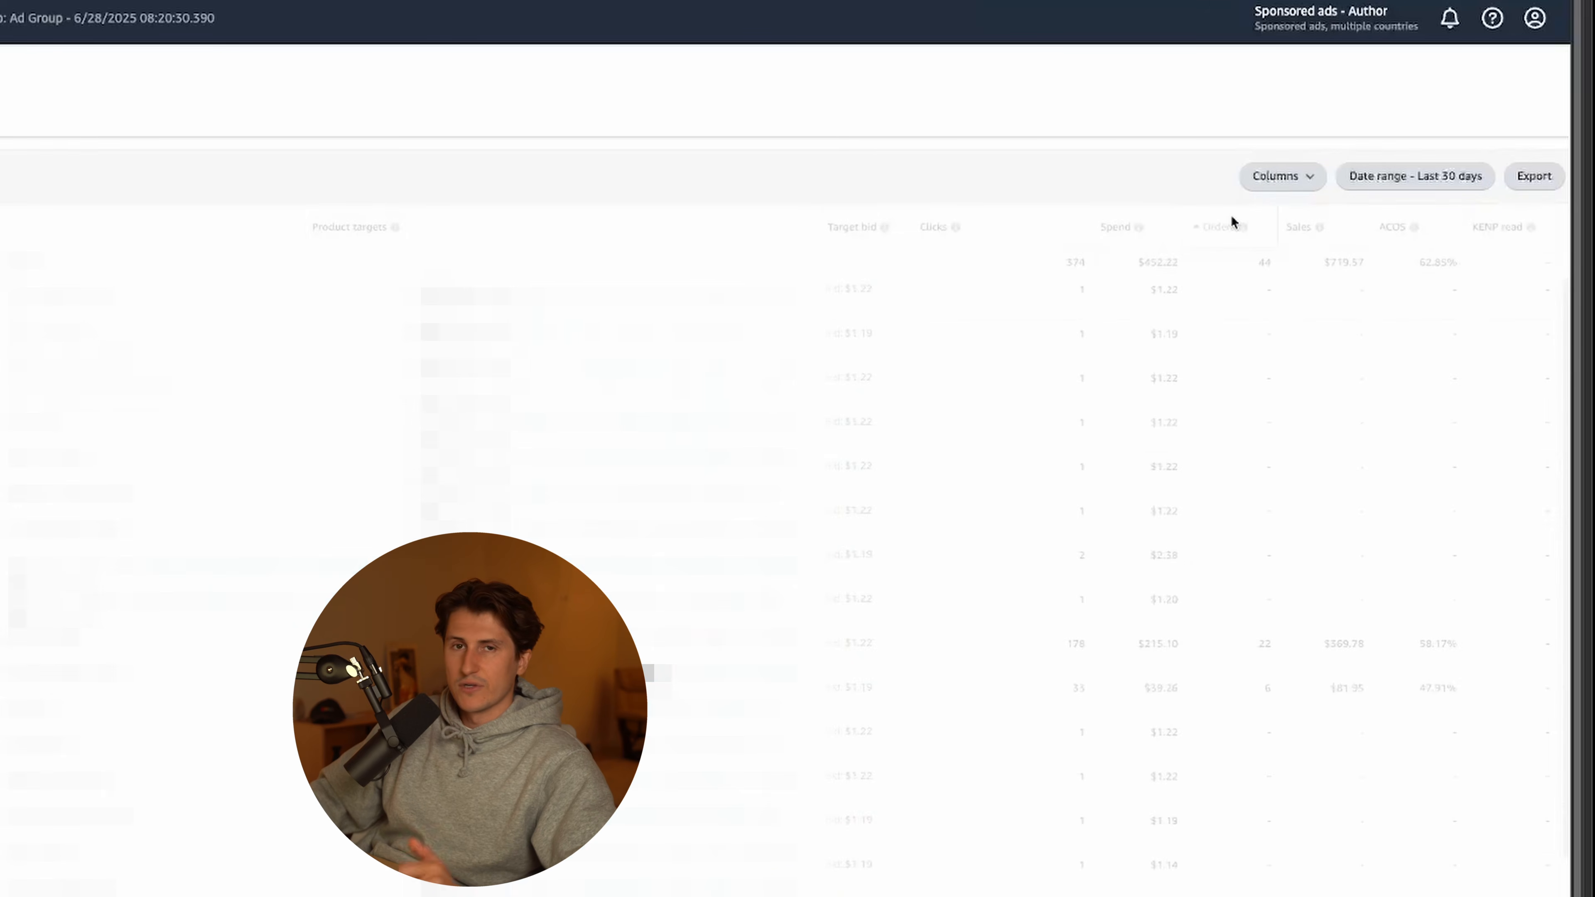
{"action": "left_click", "coordinate": [1232, 224]}
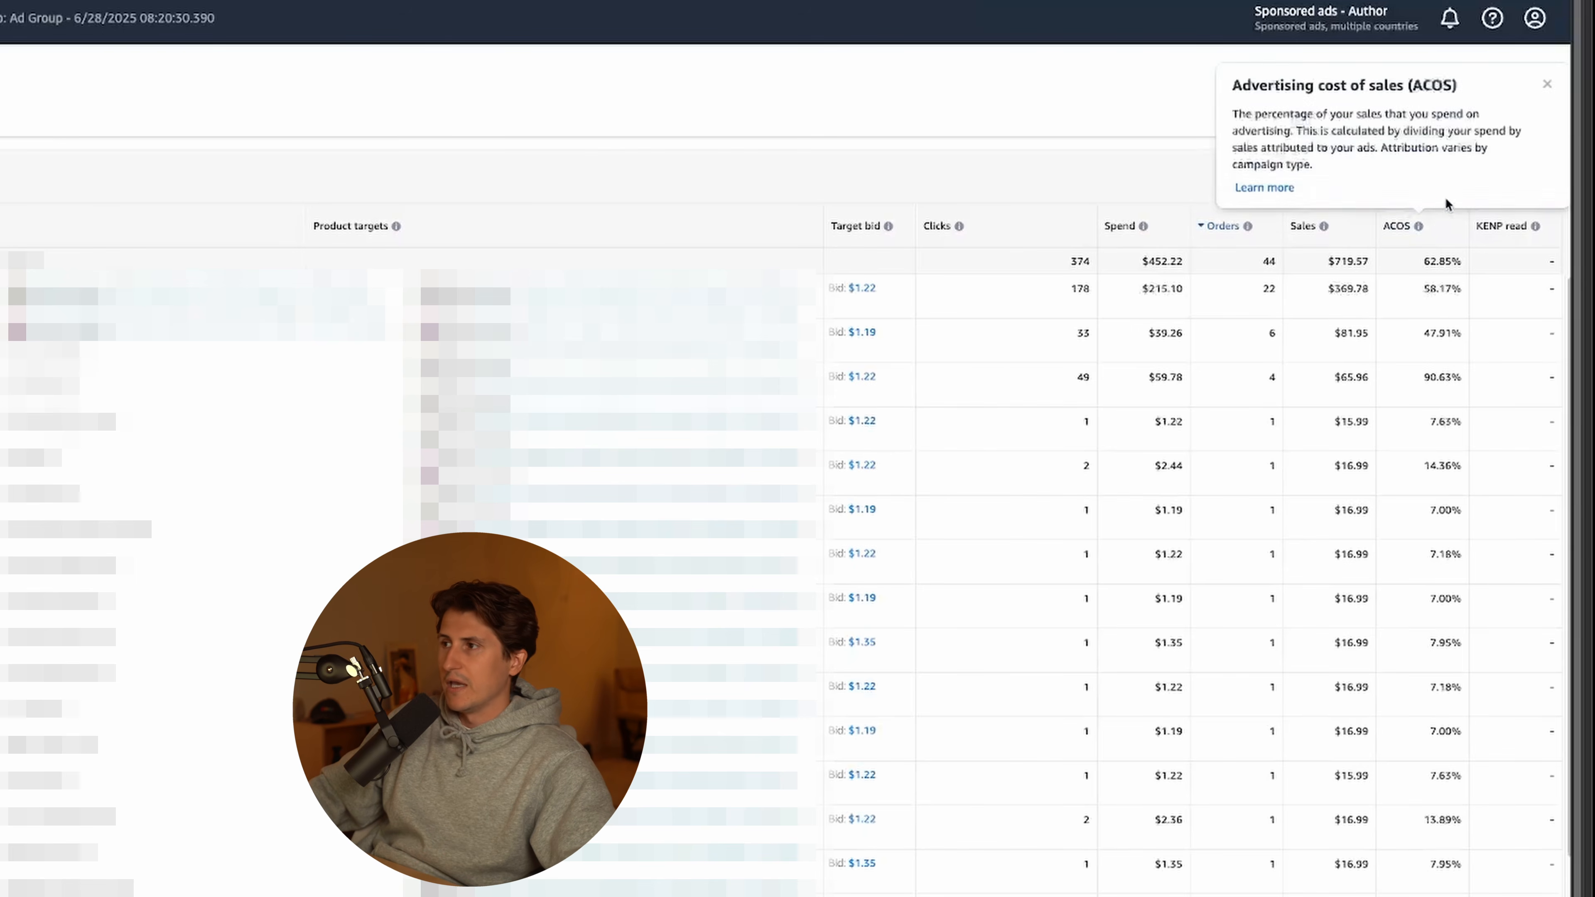
{"action": "left_click", "coordinate": [1405, 172]}
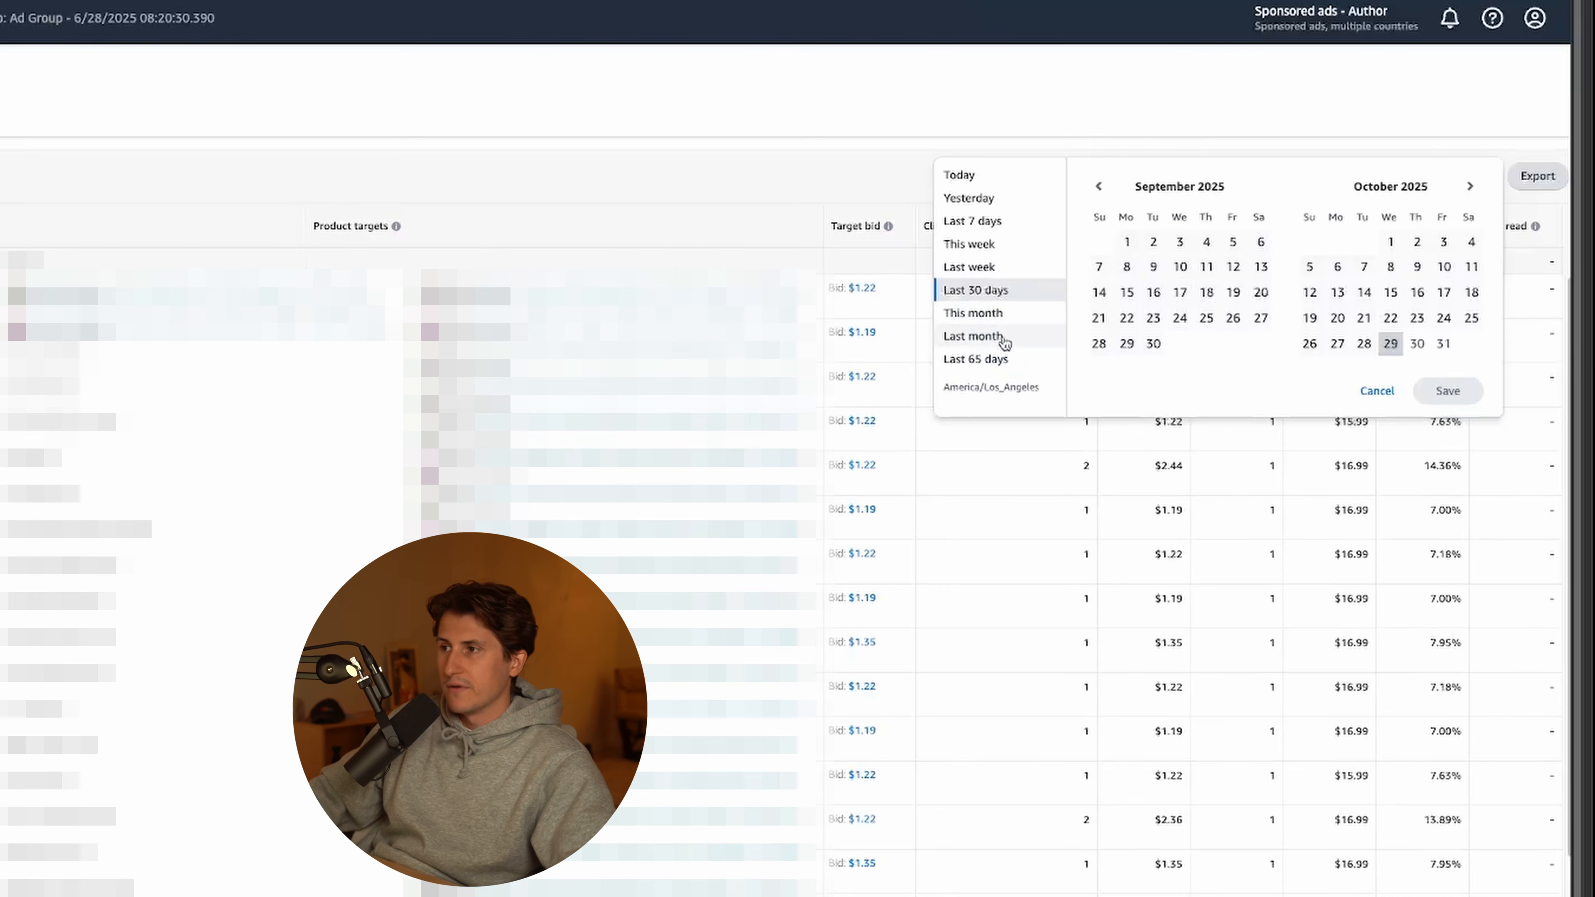
{"action": "left_click", "coordinate": [999, 359]}
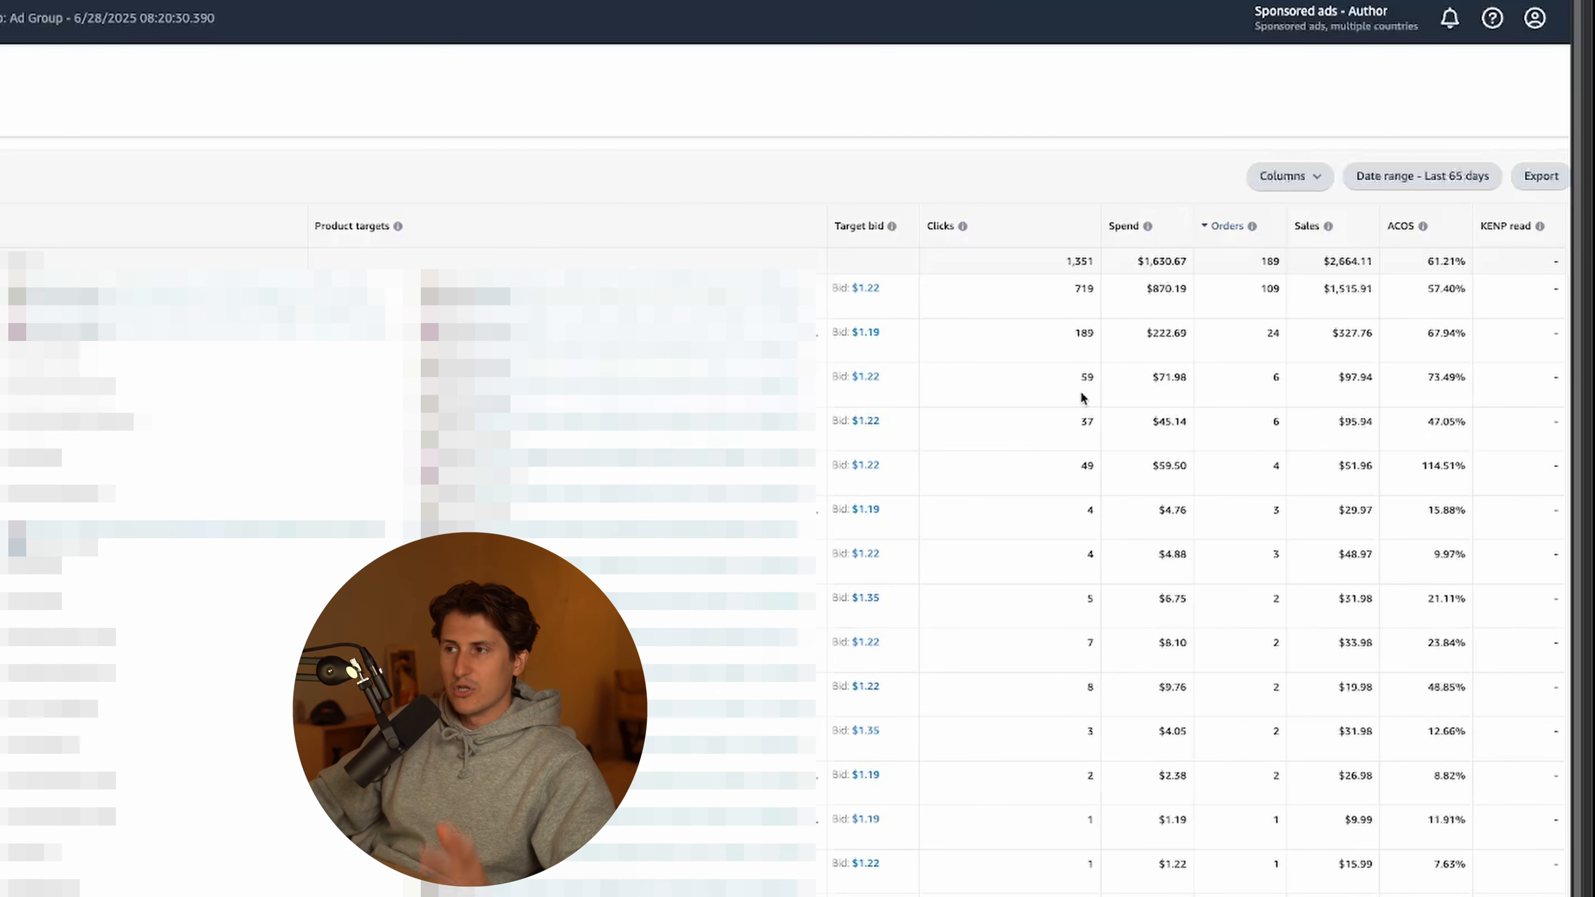
Examine the orders of the best-selling search terms, the ACOS of the fifth row and the total ACOS
{"action": "left_click_drag", "start_coordinate": [1233, 284], "coordinate": [1276, 375]}
{"action": "left_click", "coordinate": [1275, 374]}
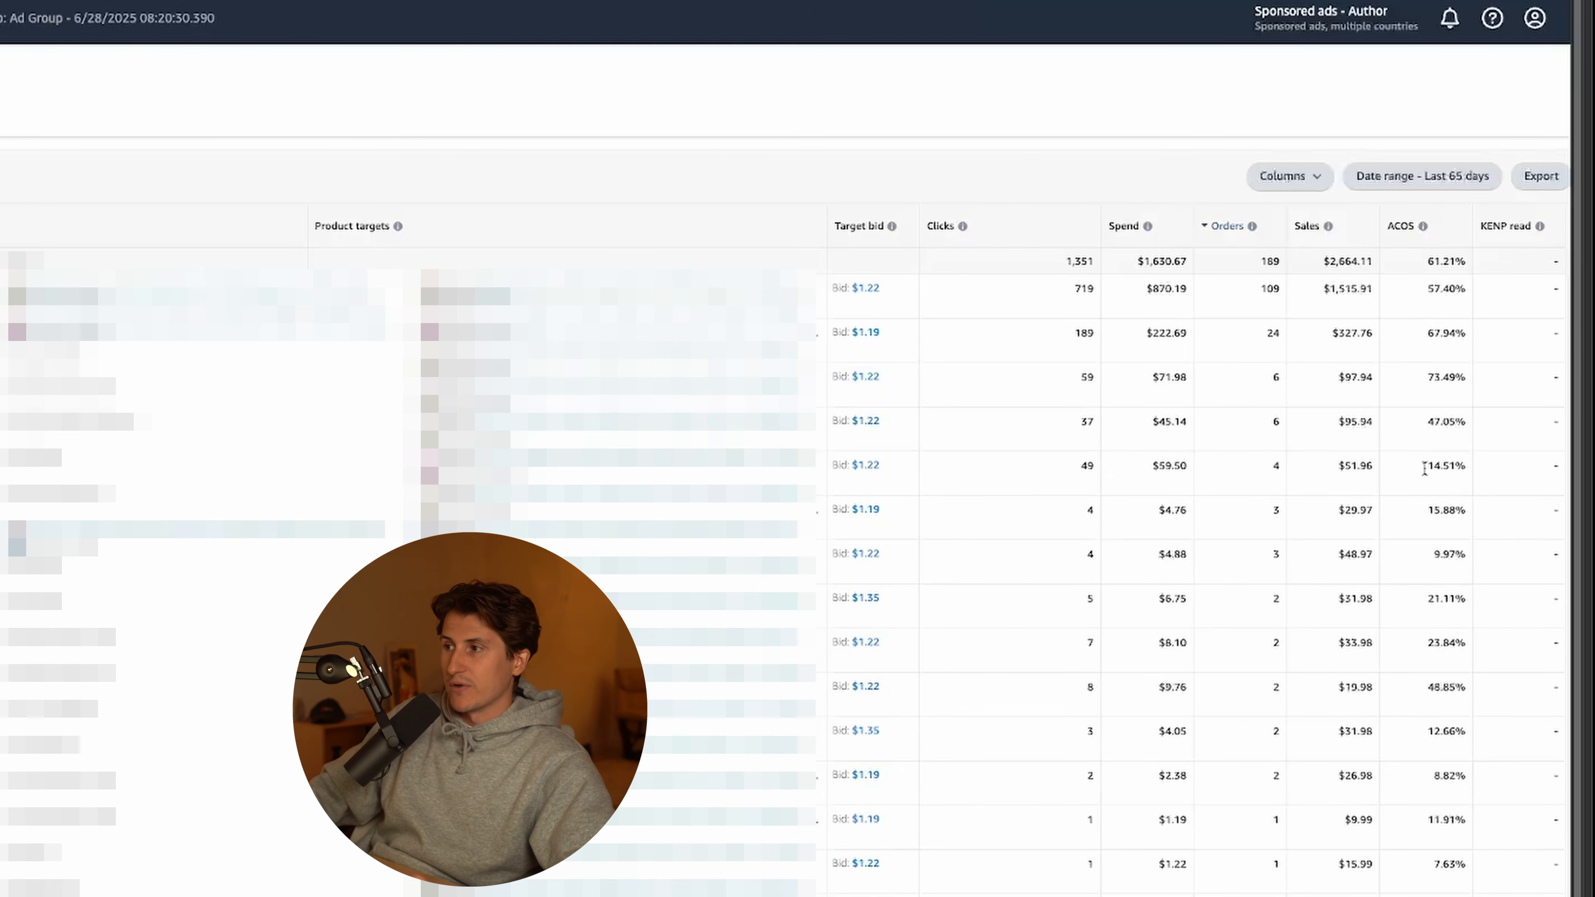
{"action": "left_click_drag", "start_coordinate": [1425, 468], "coordinate": [1462, 469]}
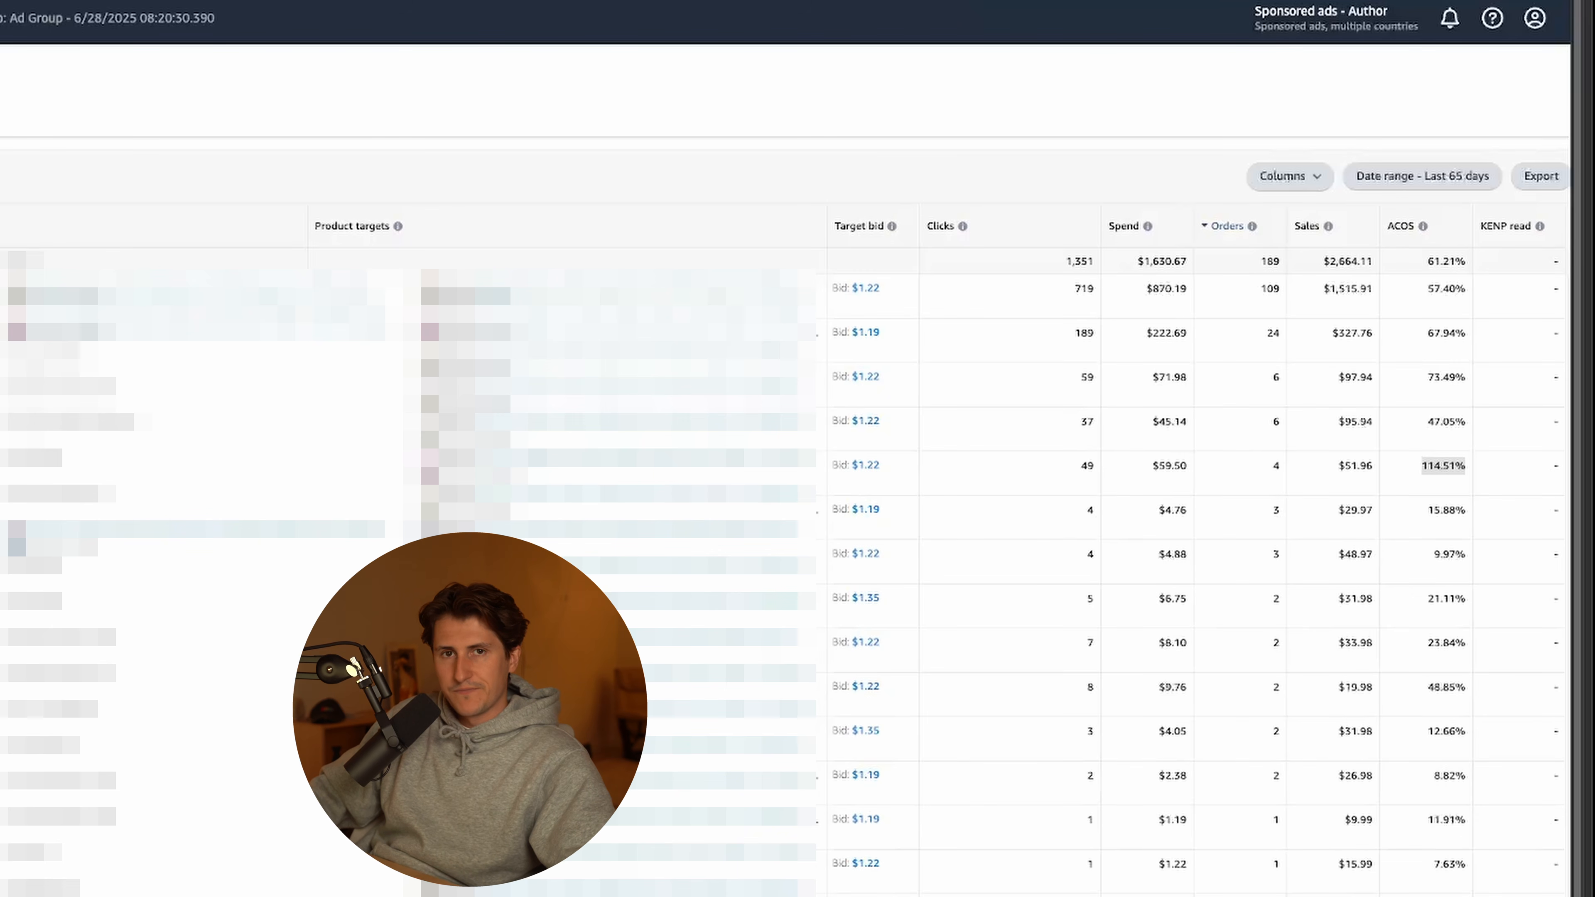
{"action": "left_click", "coordinate": [1426, 401]}
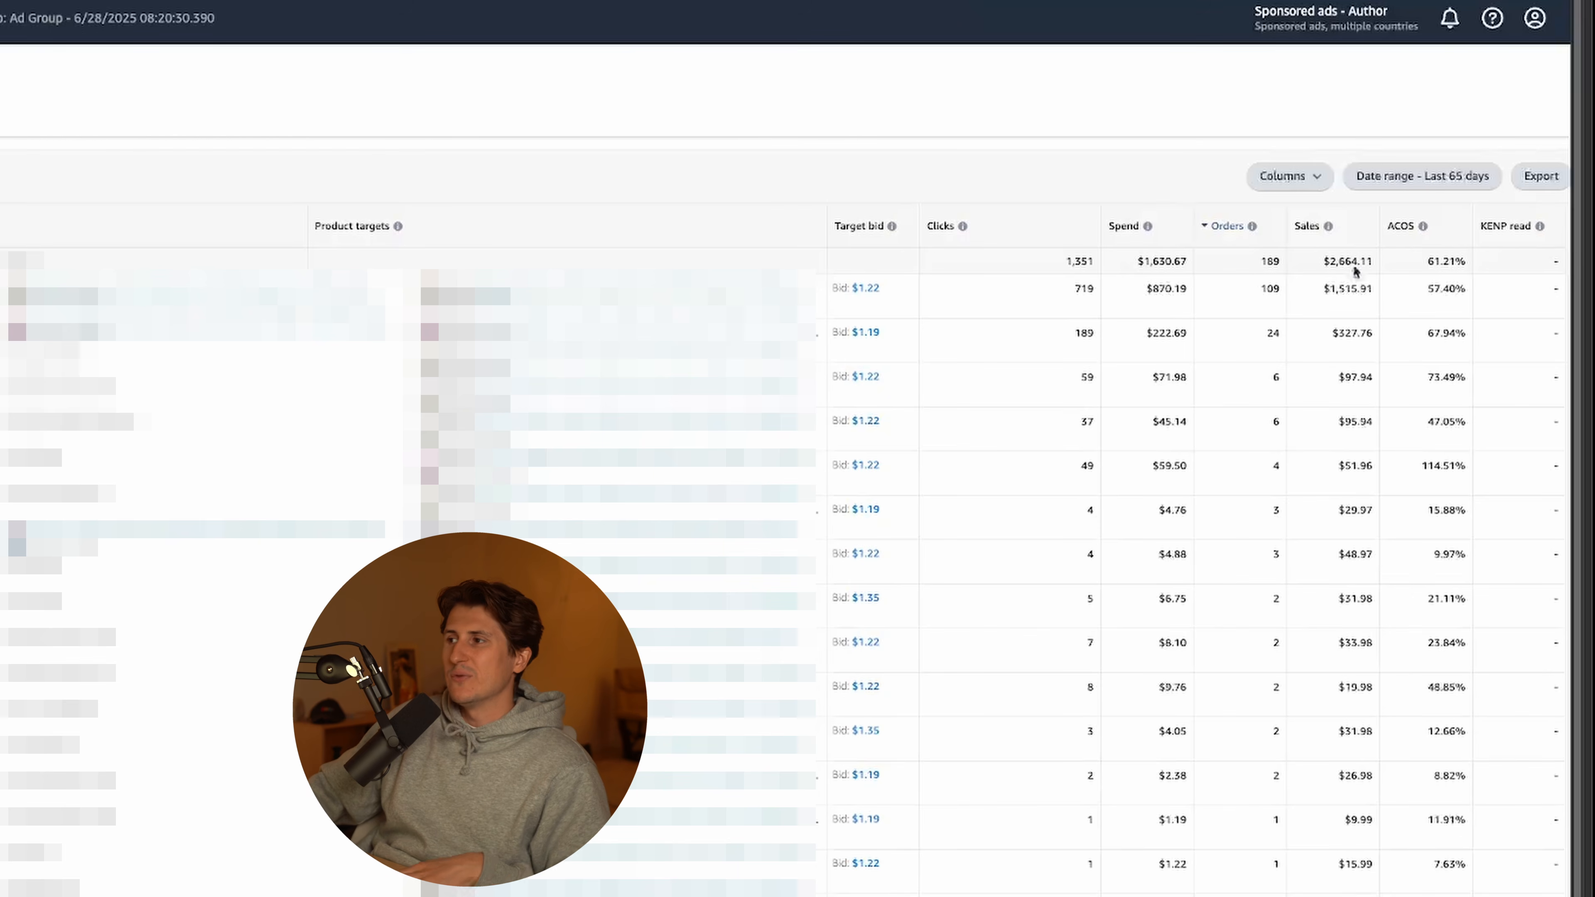
{"action": "left_click_drag", "start_coordinate": [1428, 262], "coordinate": [1474, 263]}
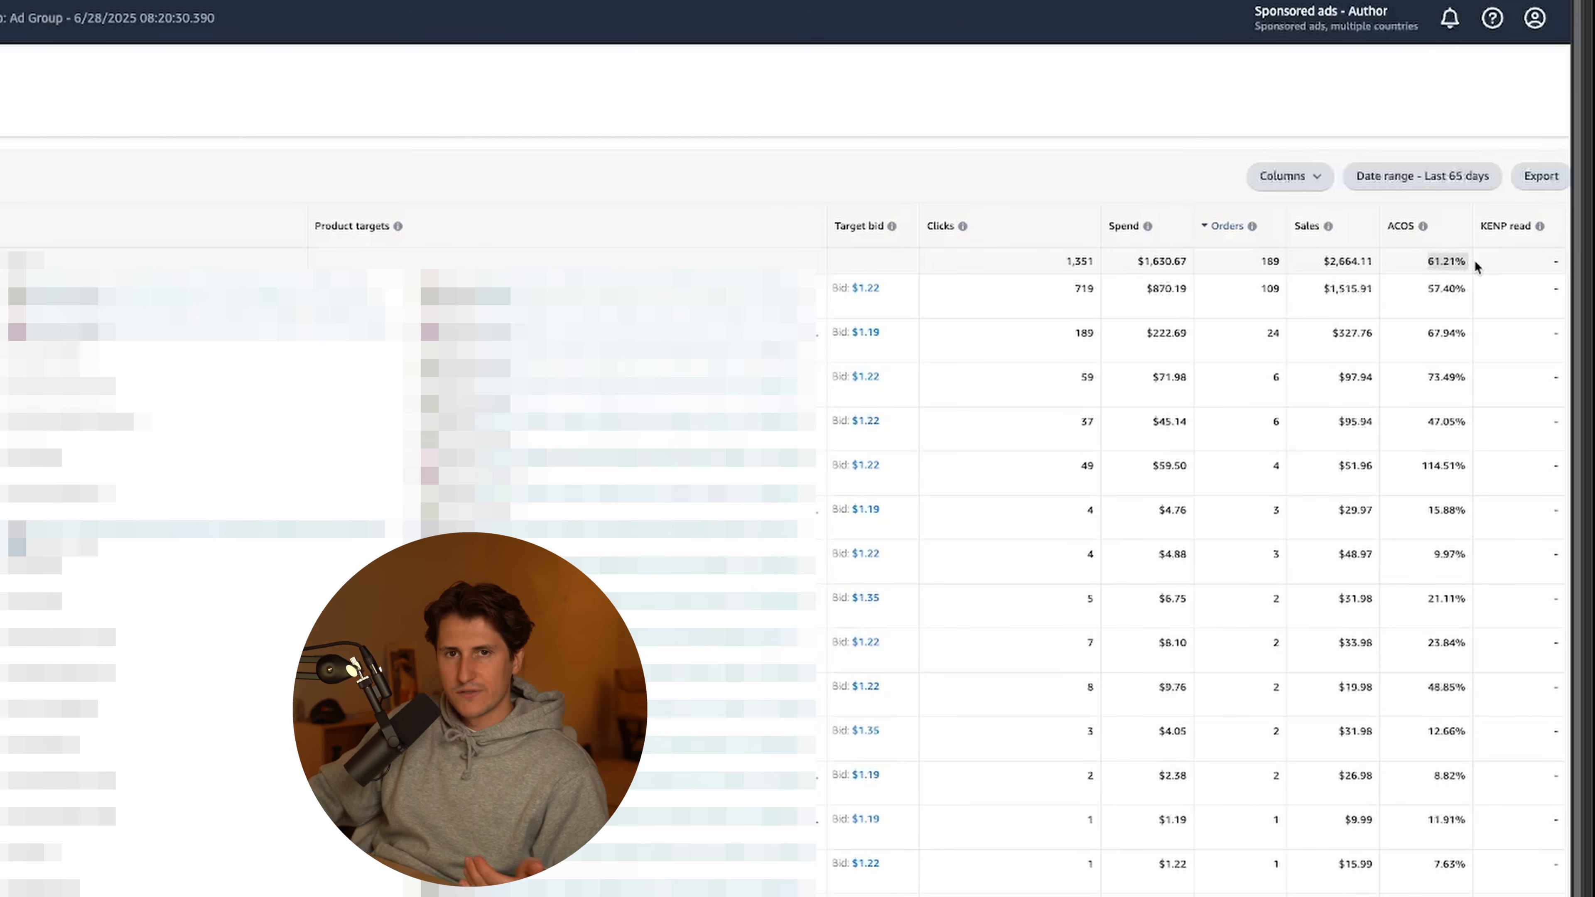